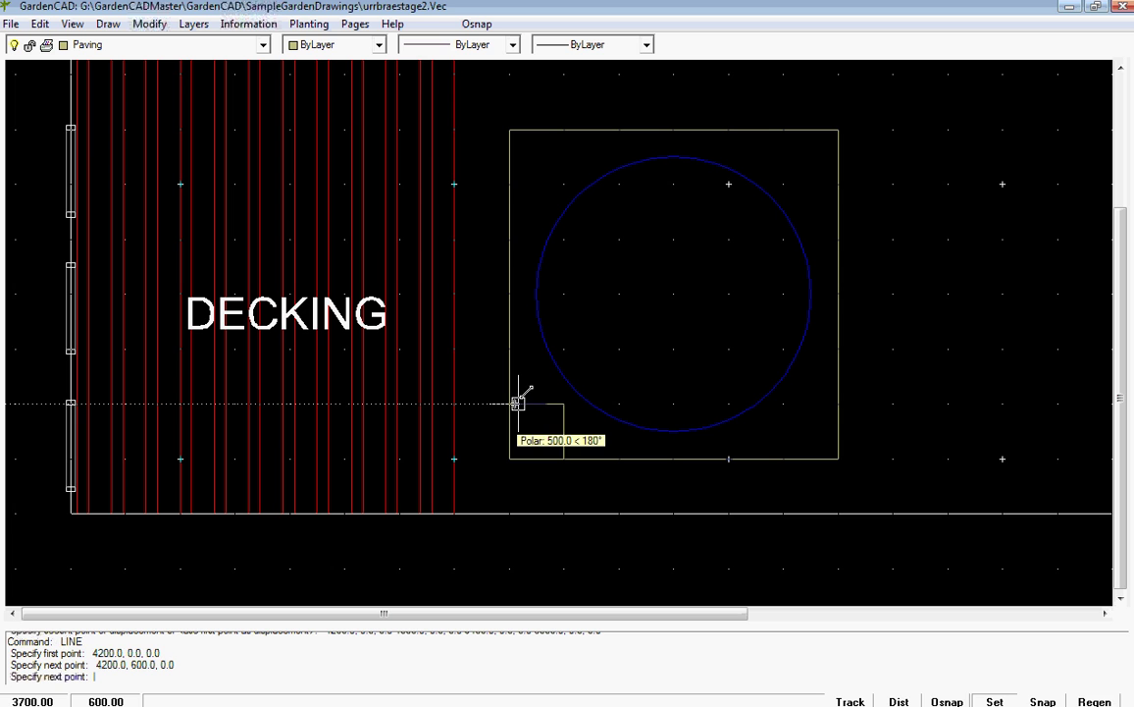
Complete the 600 by 600 guide square in the paving outline's lower-left corner with a line to 3600, 600.
click(510, 403)
key(Return)
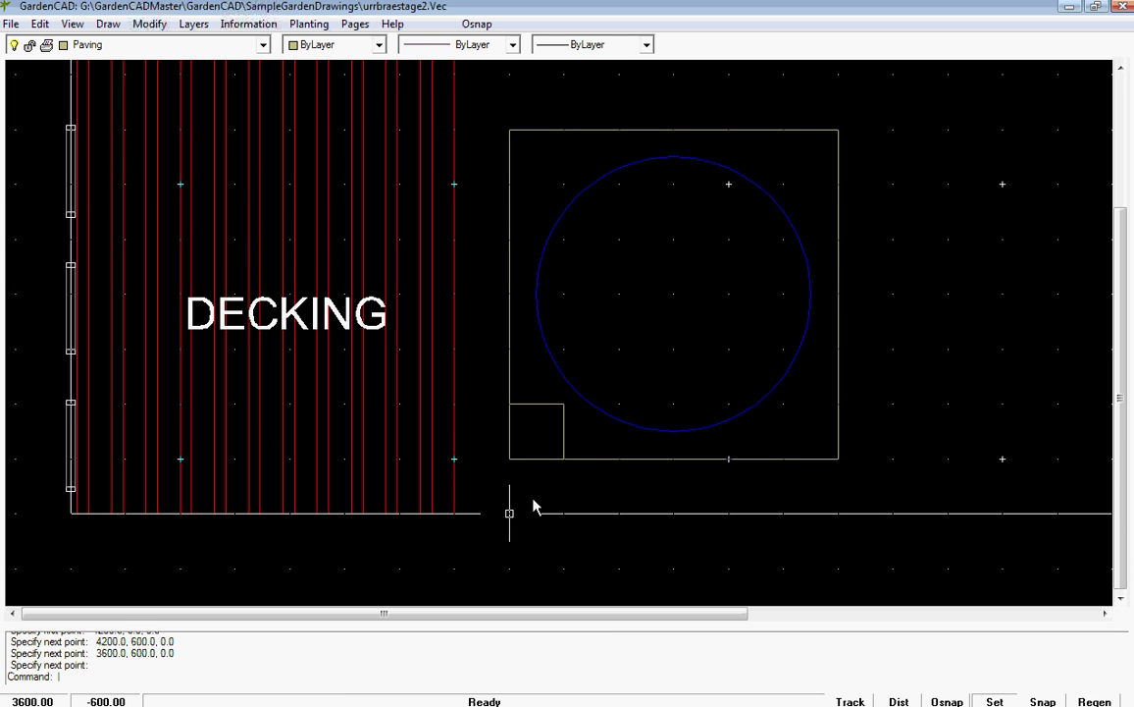
Draw a rectangle about 576 by 576 just inside the small corner guide square, leaving a narrow gap all round.
scroll(534, 448, up, 1)
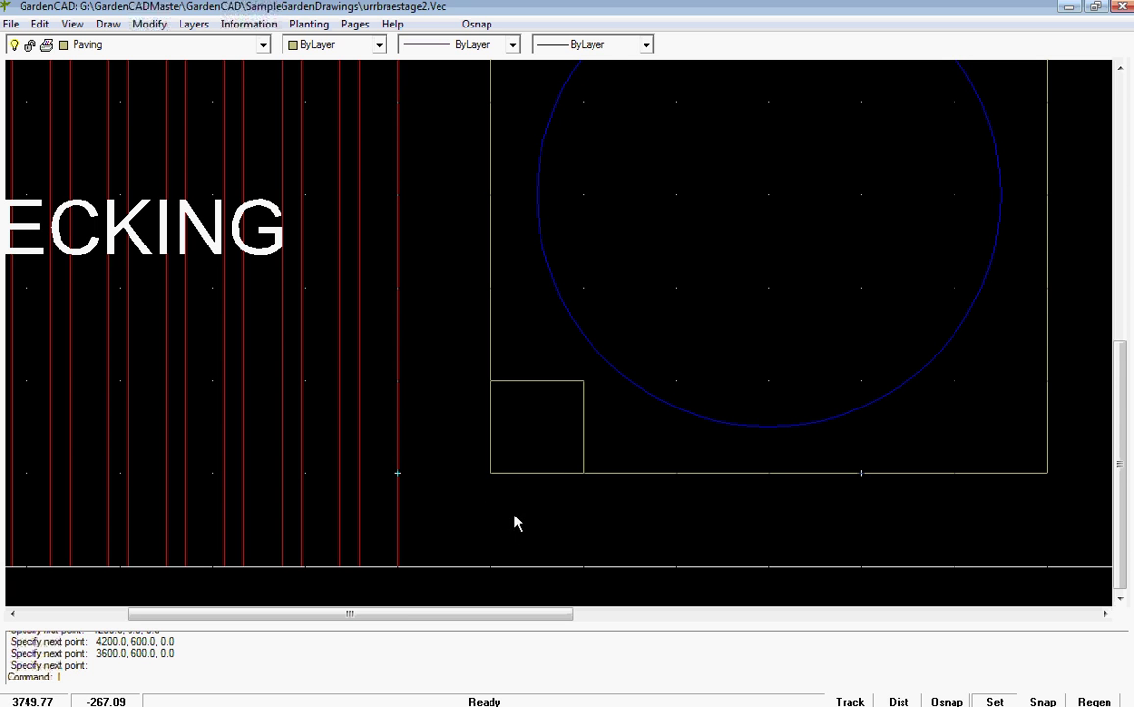
click(108, 27)
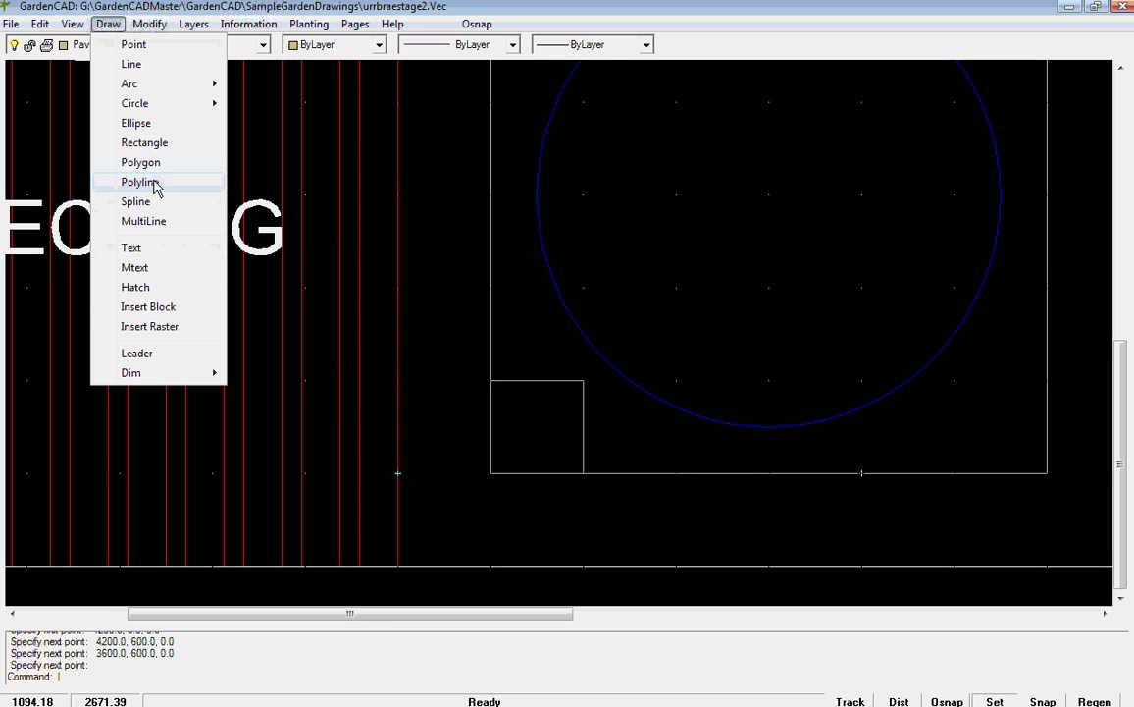
click(154, 149)
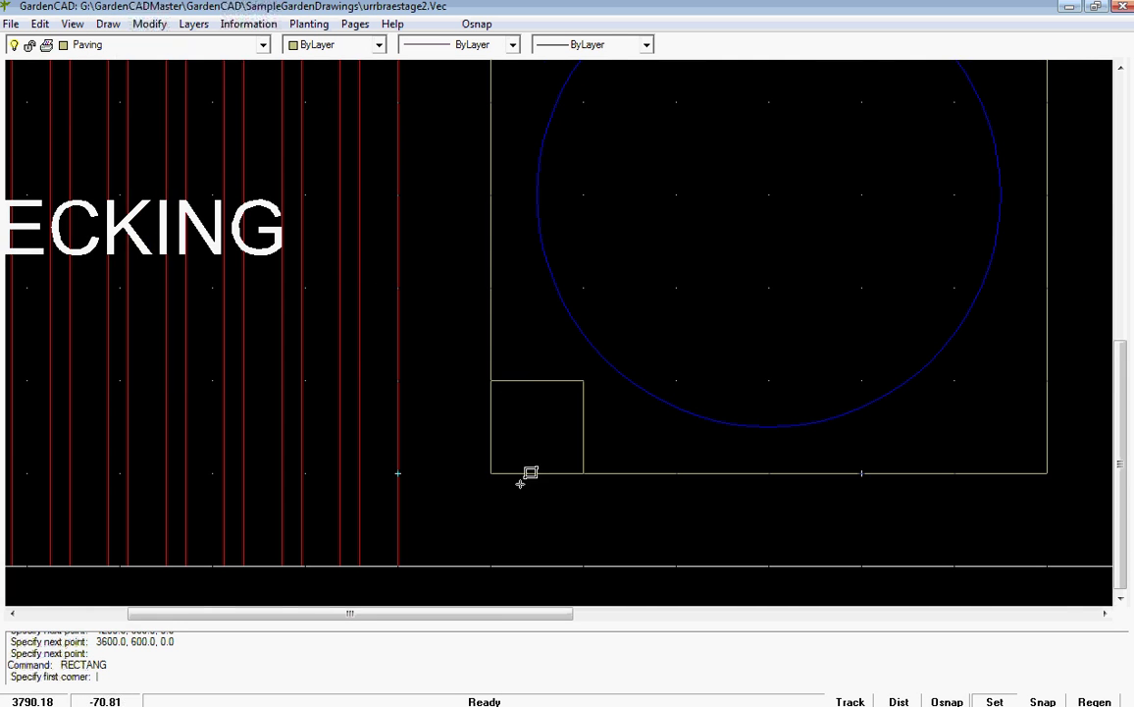
scroll(530, 445, up, 2)
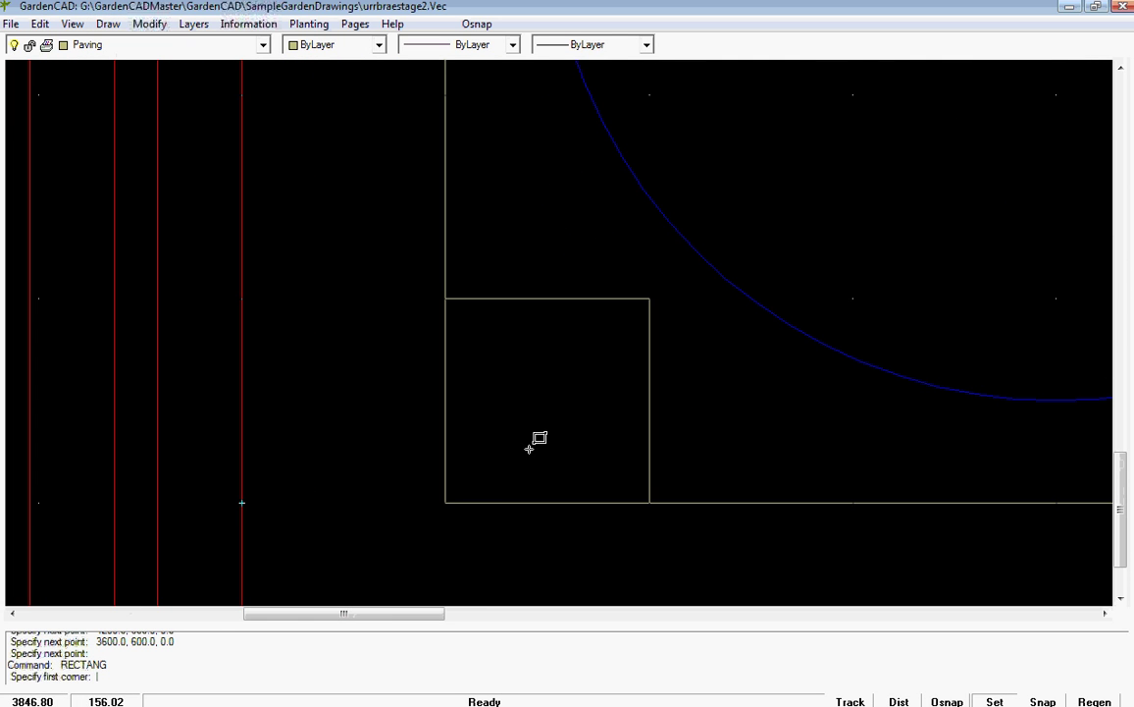
click(451, 500)
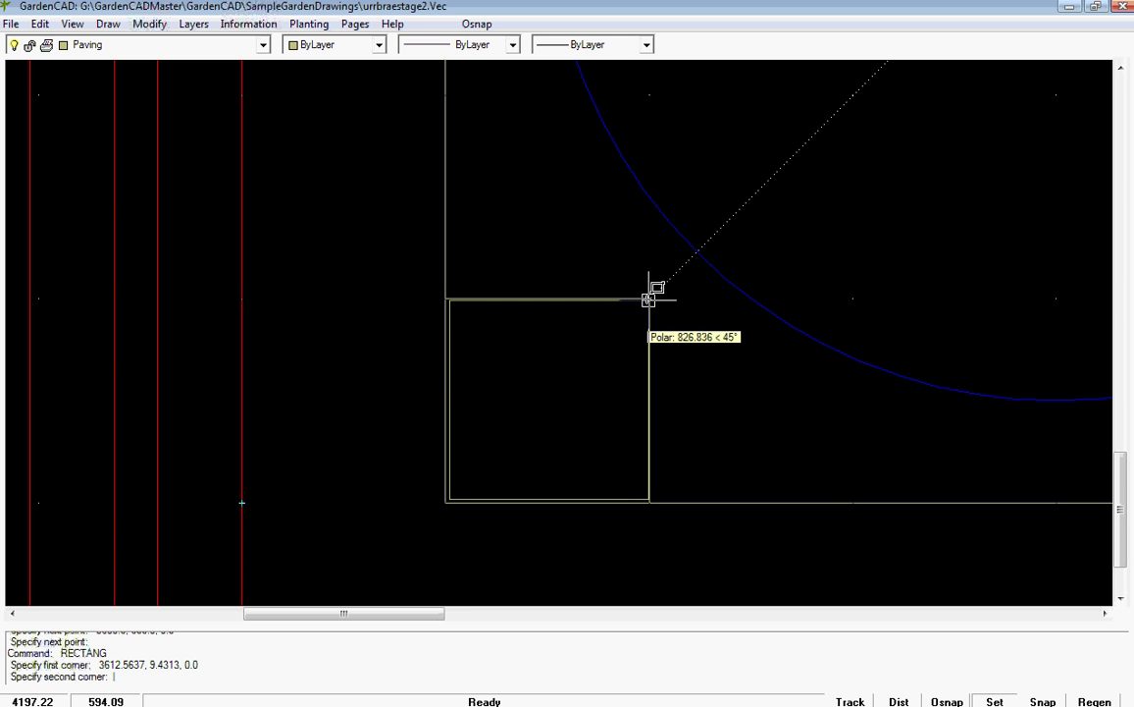
scroll(645, 305, up, 2)
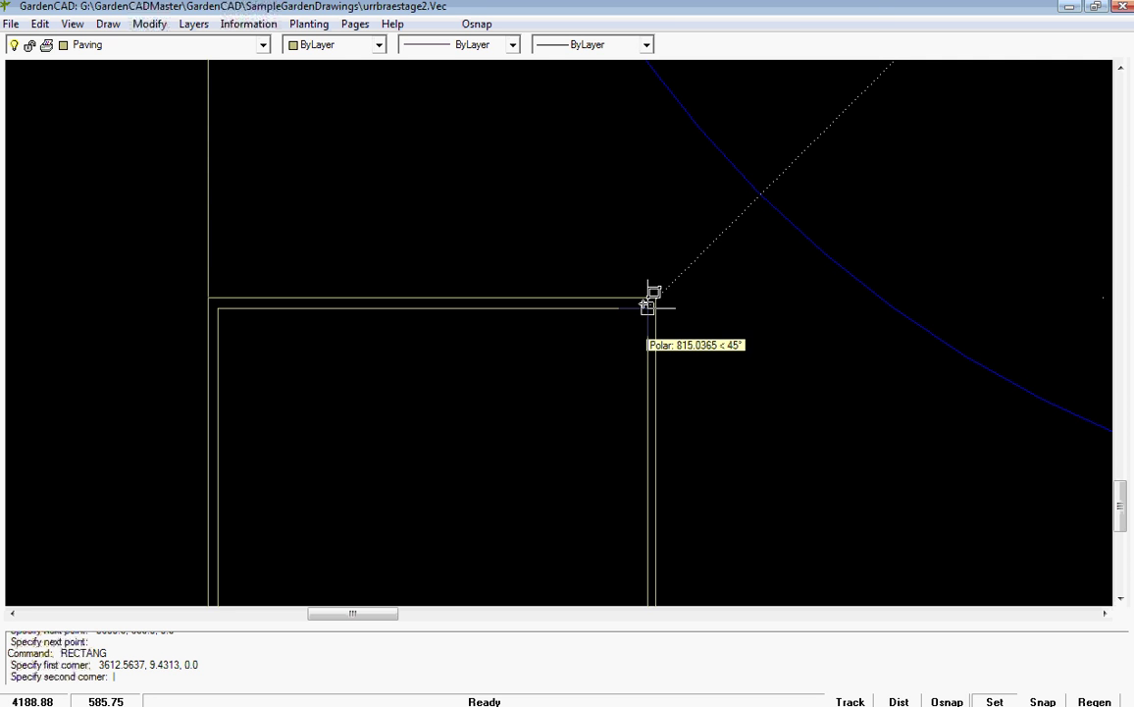
click(646, 305)
Hatch the inner rectangle with the *SOLID* pattern, using the rectangle as the boundary entity.
scroll(535, 443, down, 2)
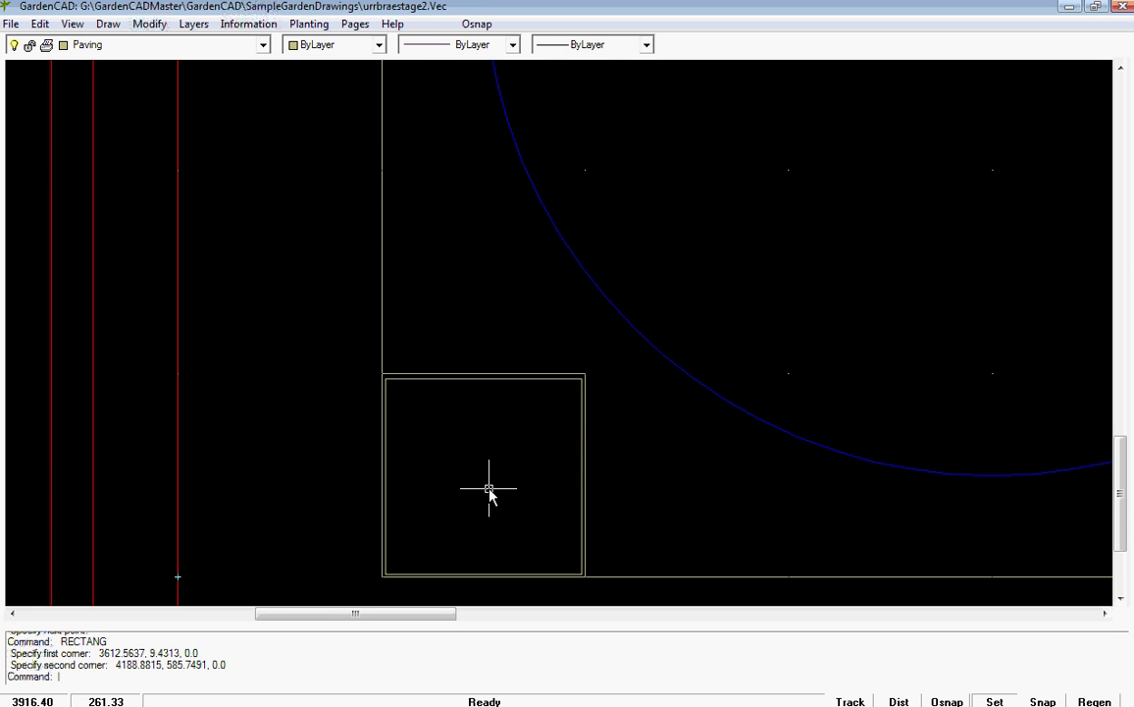
scroll(488, 482, down, 1)
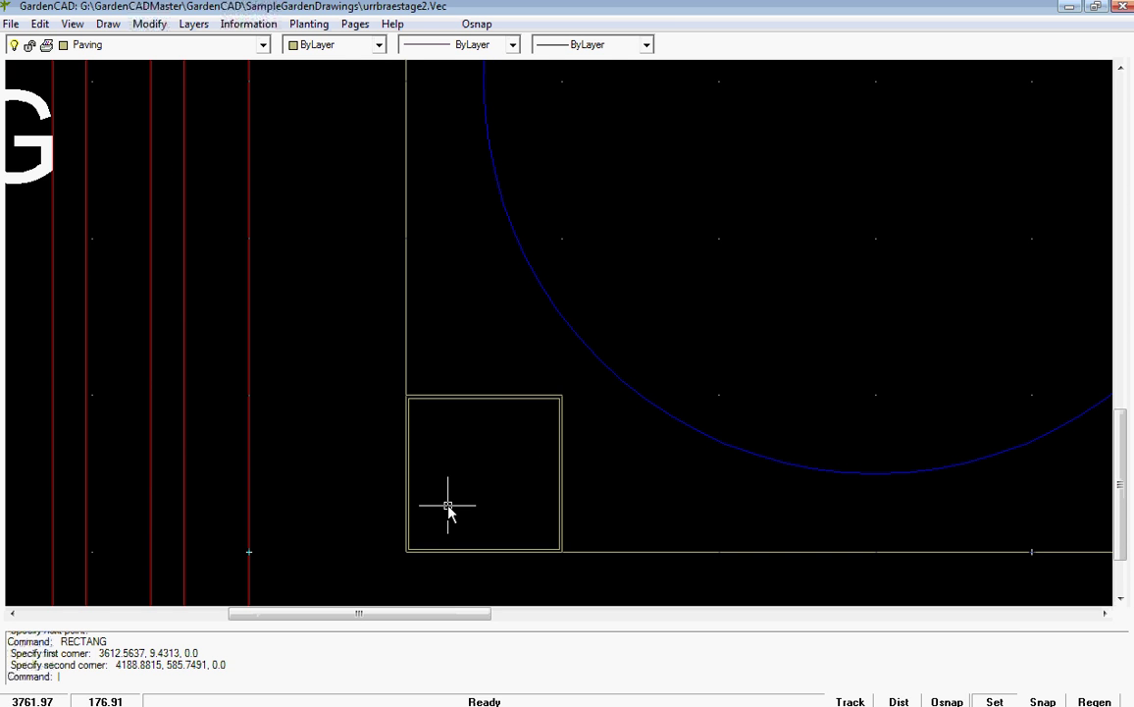
click(109, 26)
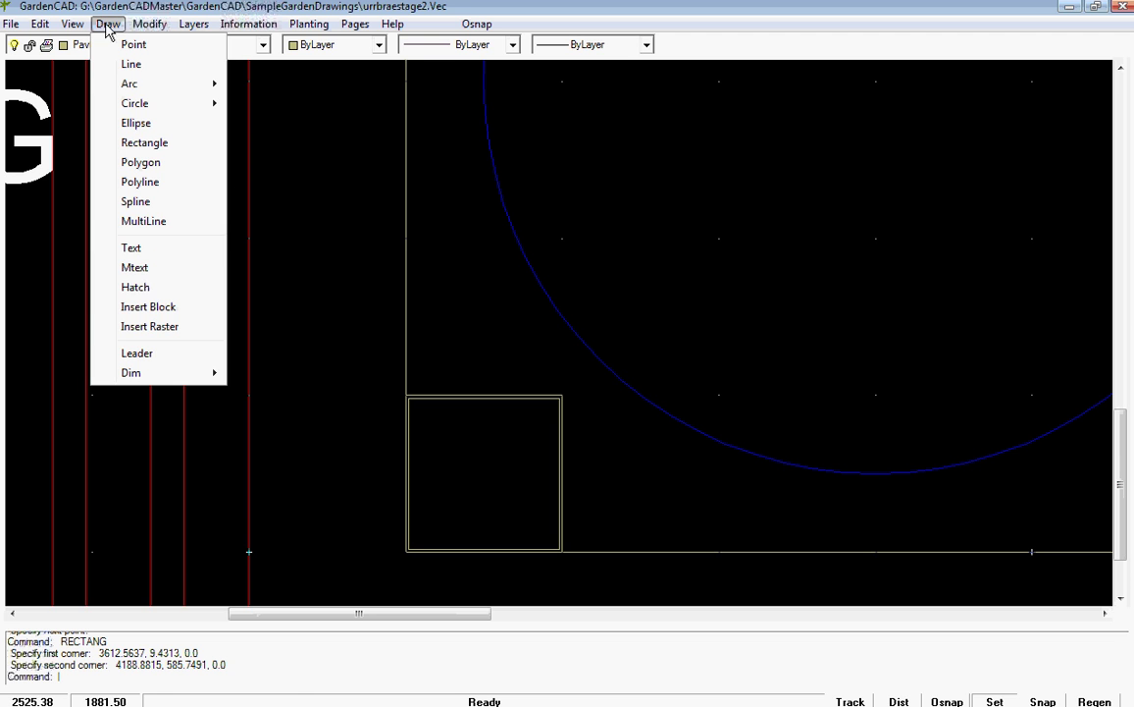
click(140, 286)
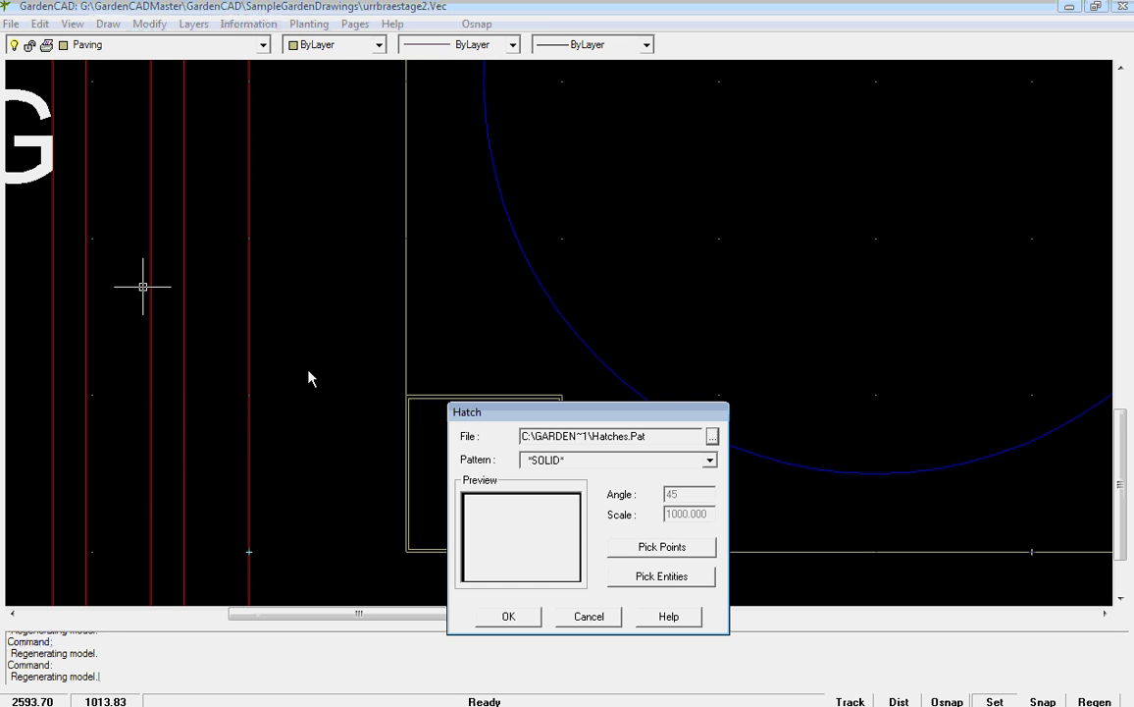
click(673, 577)
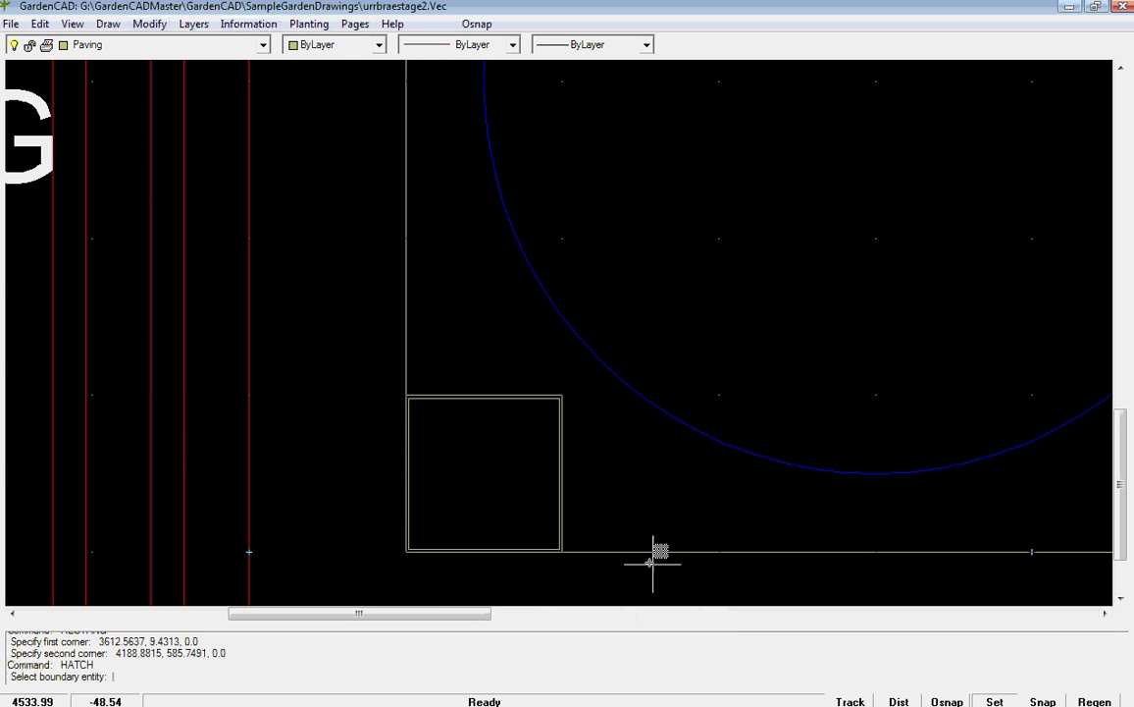
click(559, 506)
right_click(503, 480)
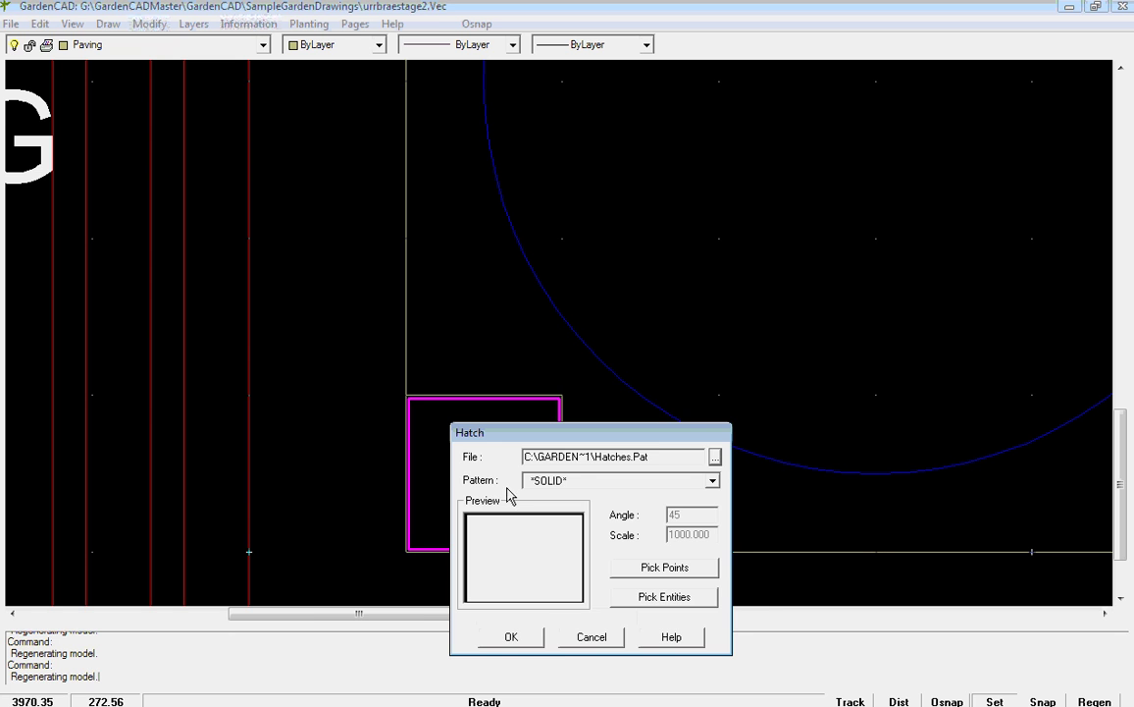
click(511, 637)
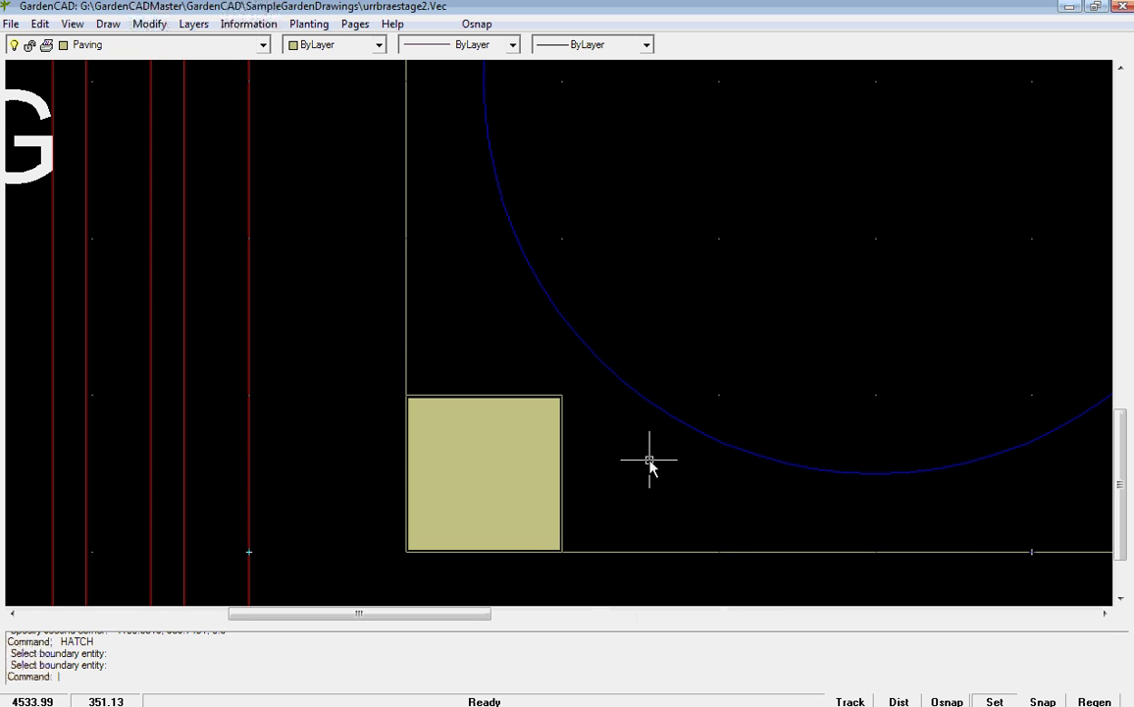
Erase the two guide lines along the upper and right-hand edges of the solid paving tile.
click(517, 397)
scroll(534, 397, up, 3)
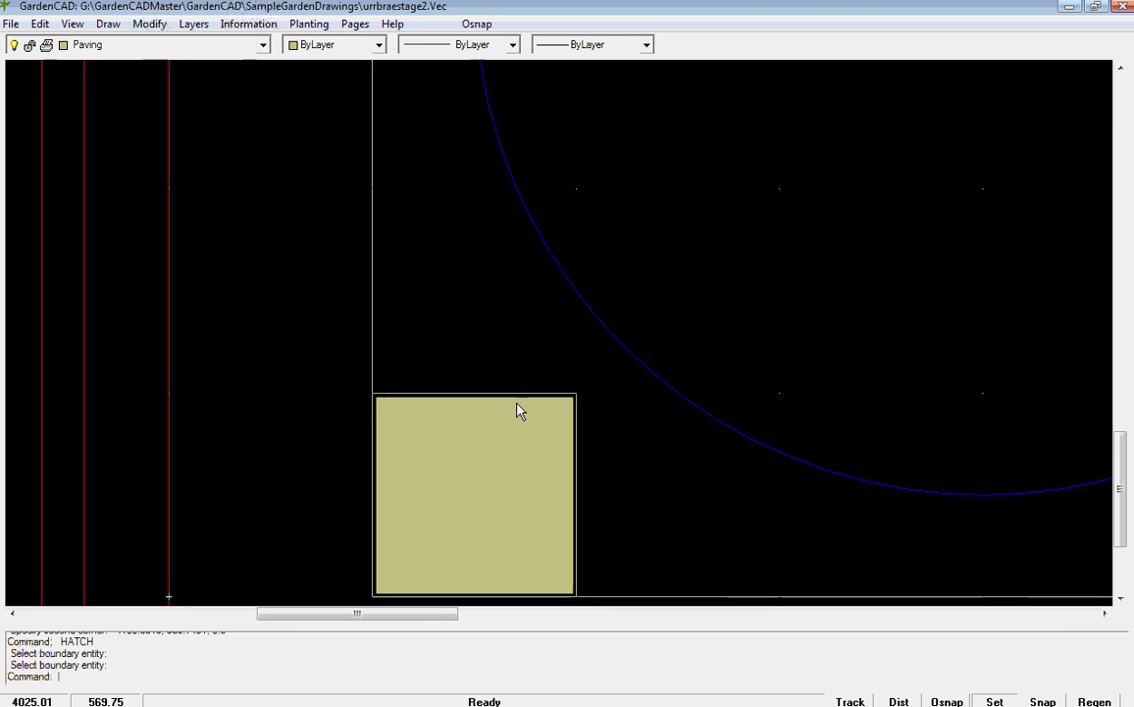
click(513, 387)
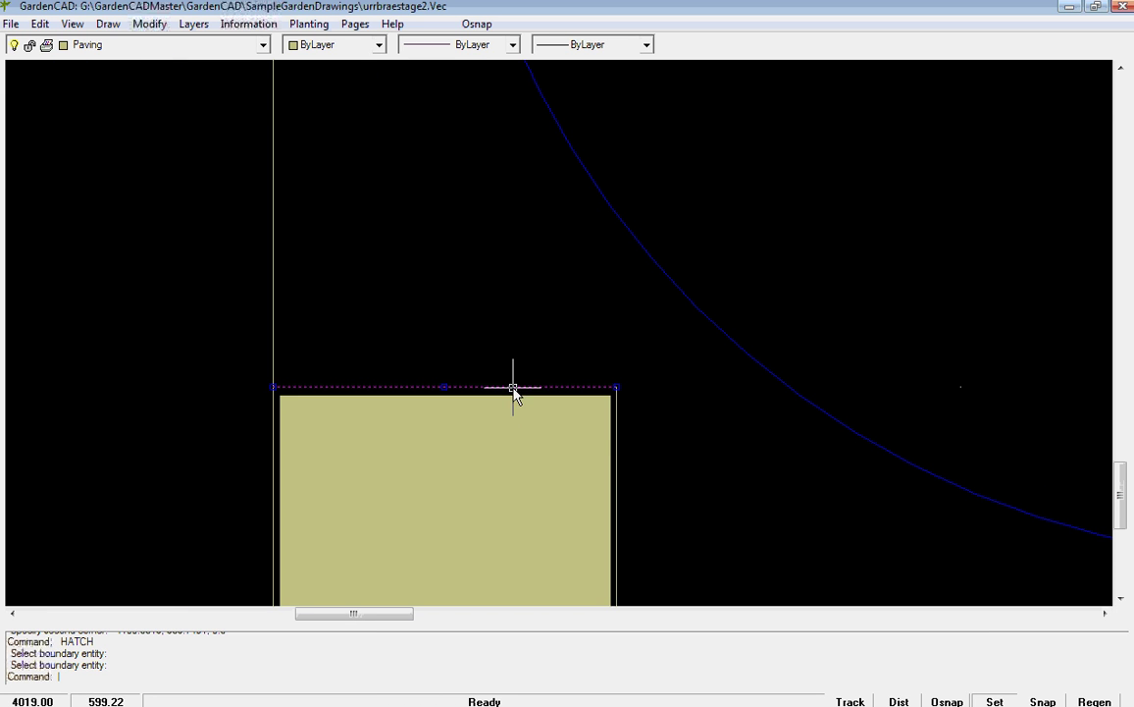
click(617, 517)
right_click(682, 484)
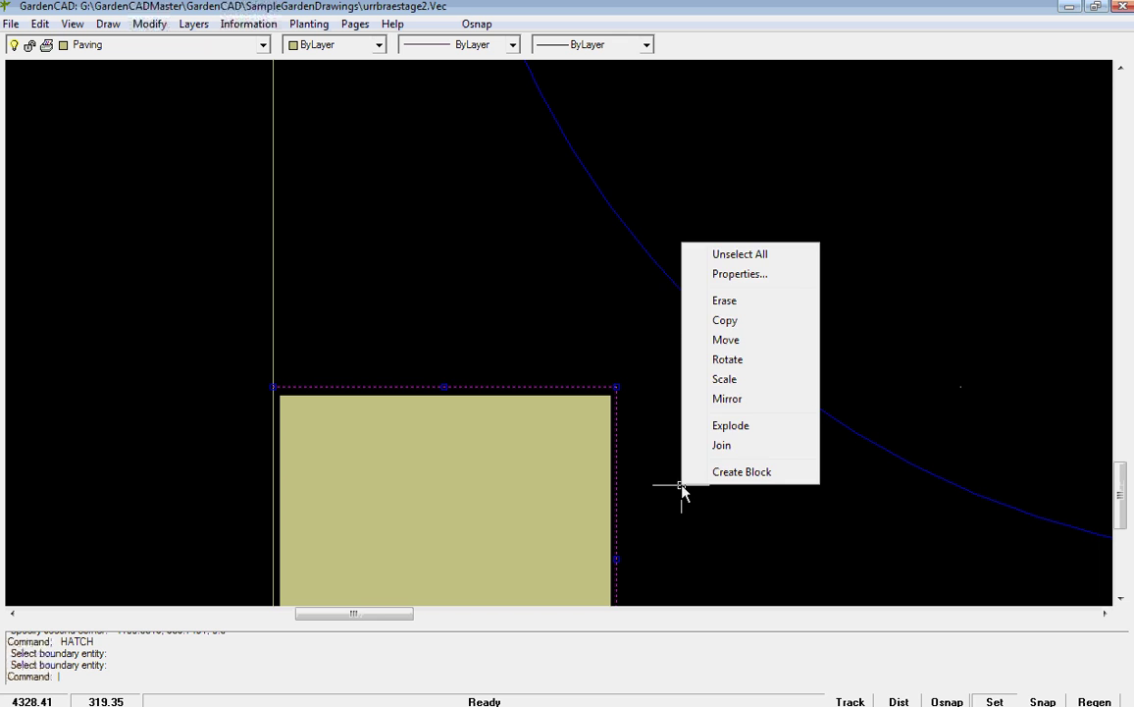
click(741, 307)
Copy the solid tile upward five times at 600 spacing from base point 3600, 0, filling the paving square's left-hand column.
scroll(422, 294, down, 3)
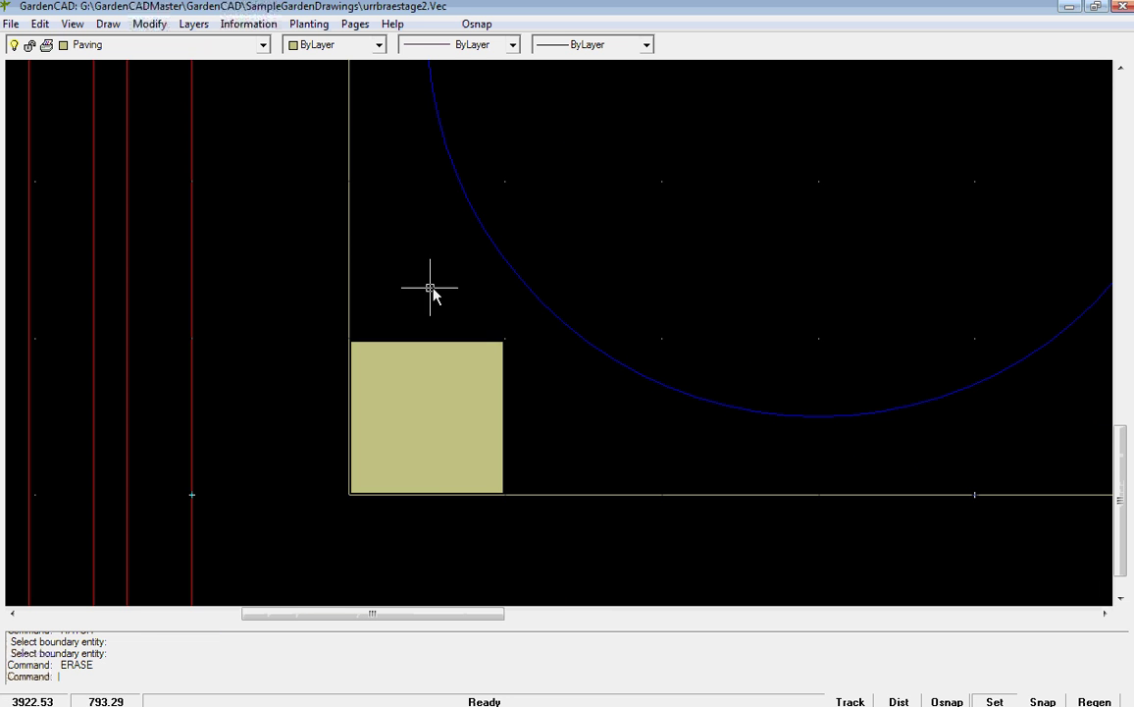
scroll(448, 400, down, 2)
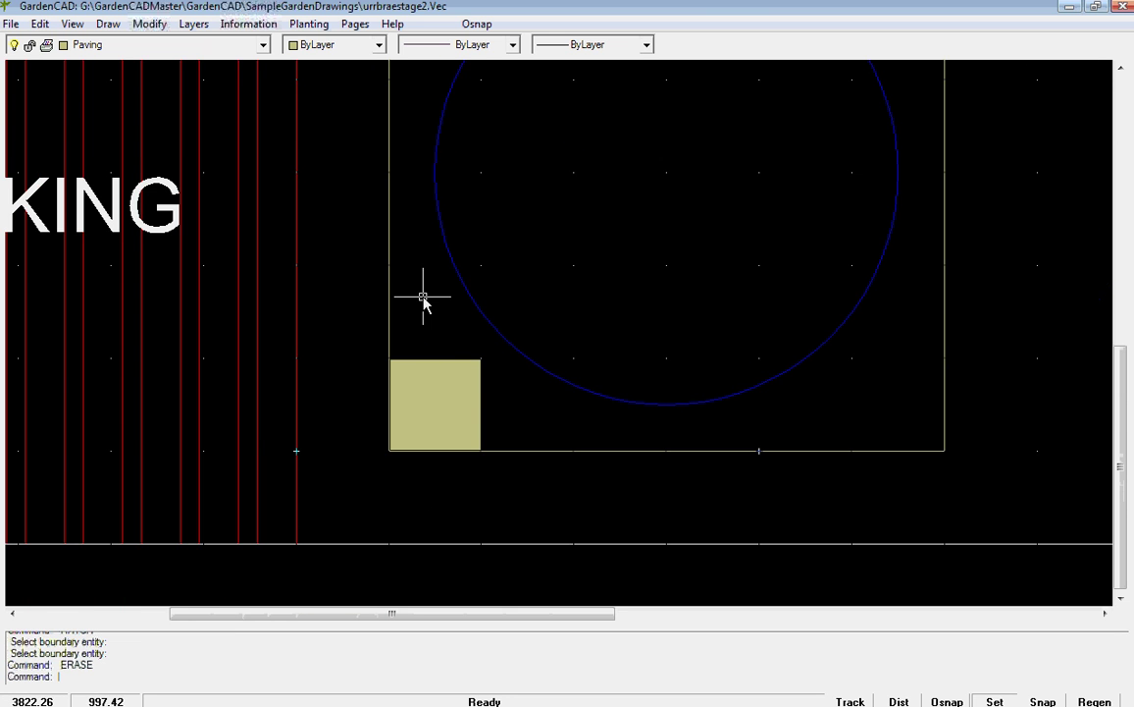
middle_drag(423, 301, 430, 374)
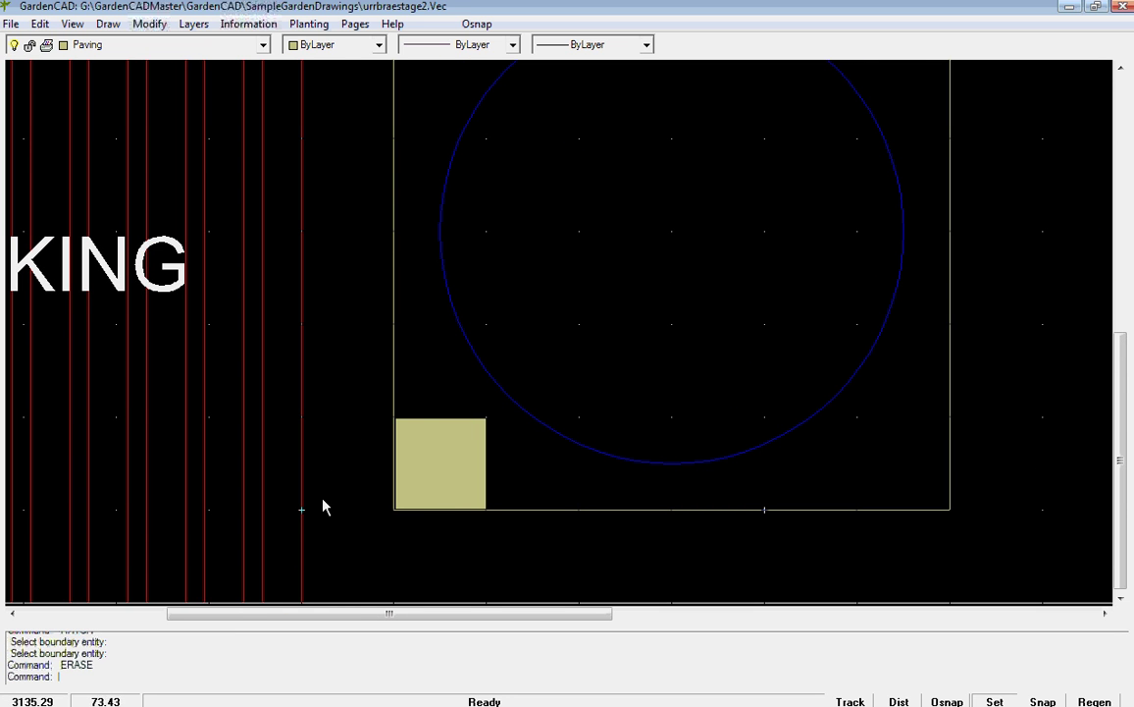
click(482, 488)
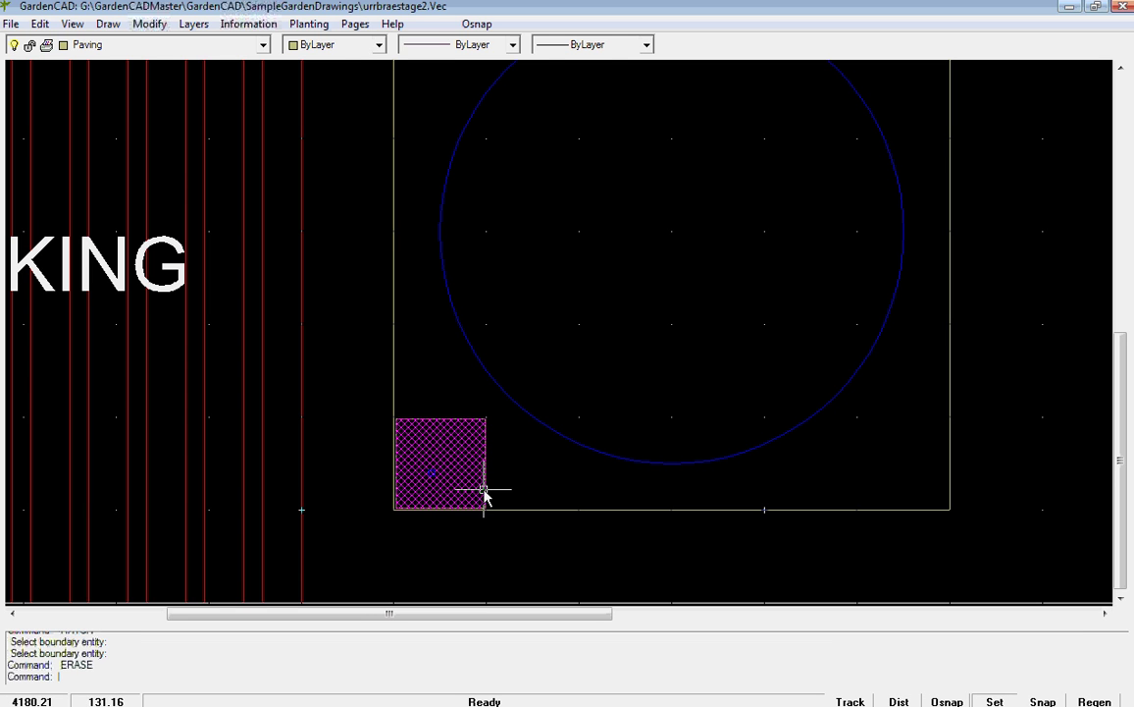
right_click(471, 478)
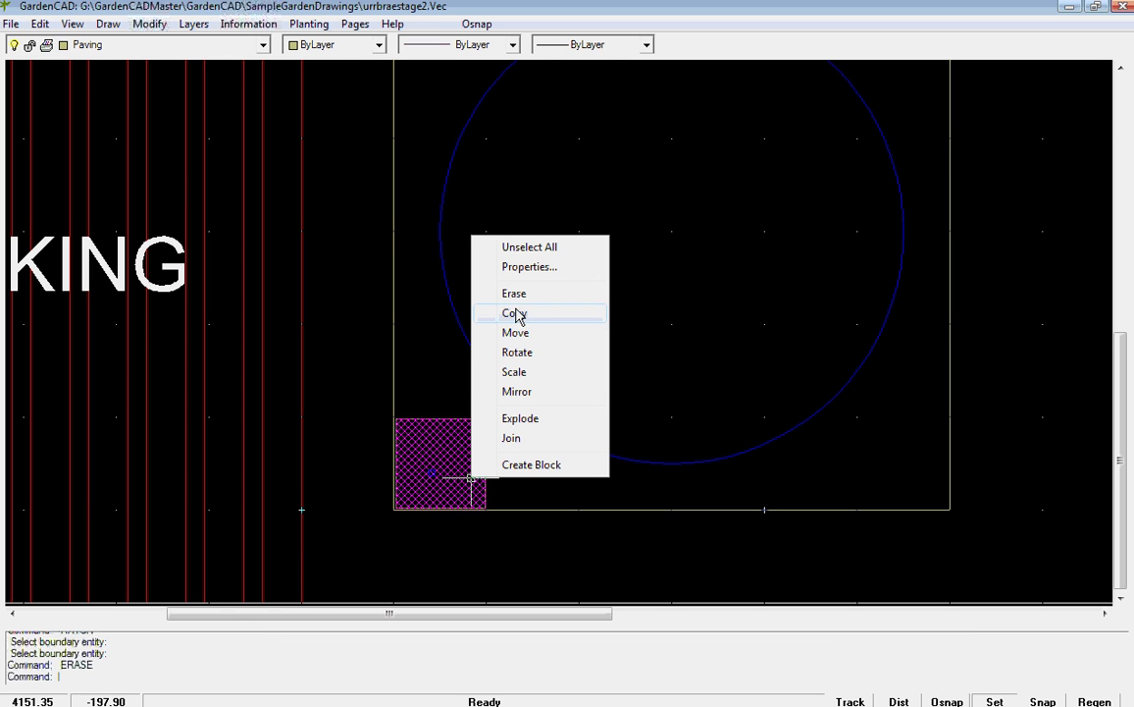
click(515, 312)
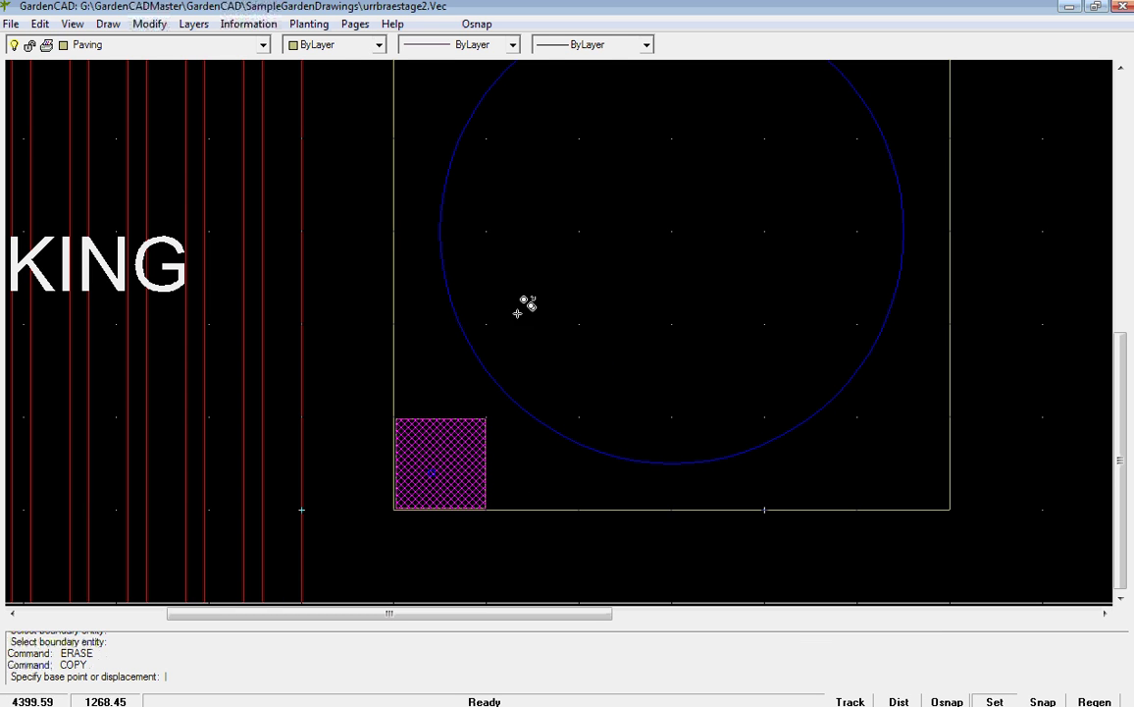
click(393, 509)
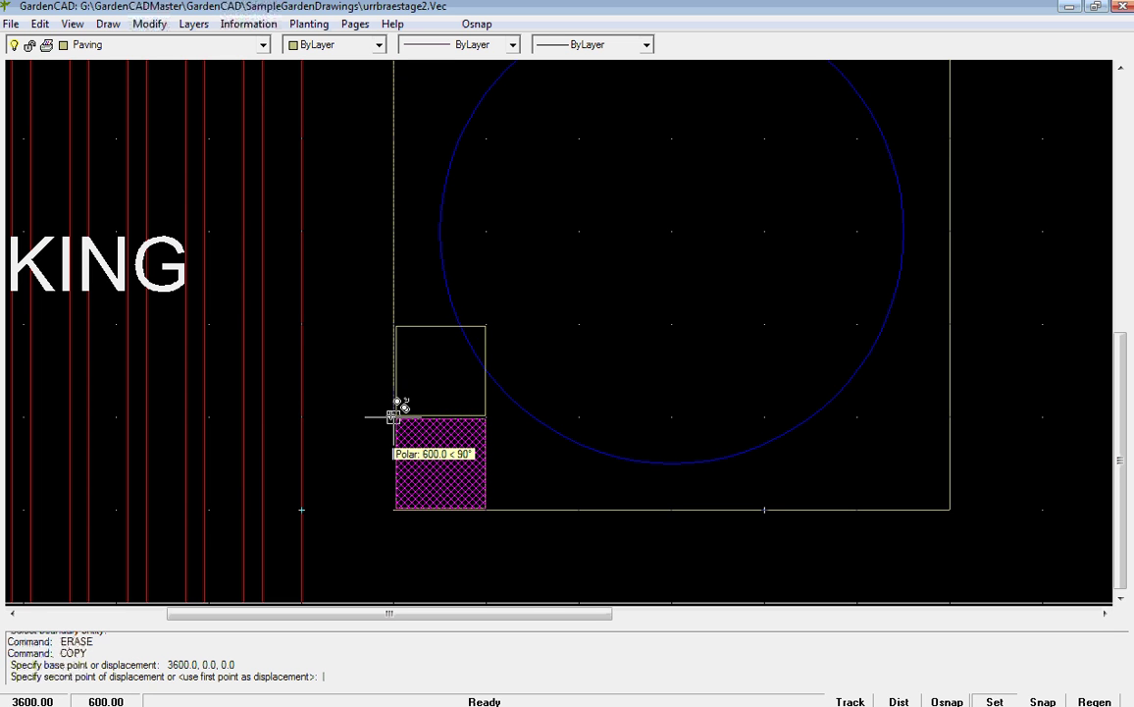
click(393, 416)
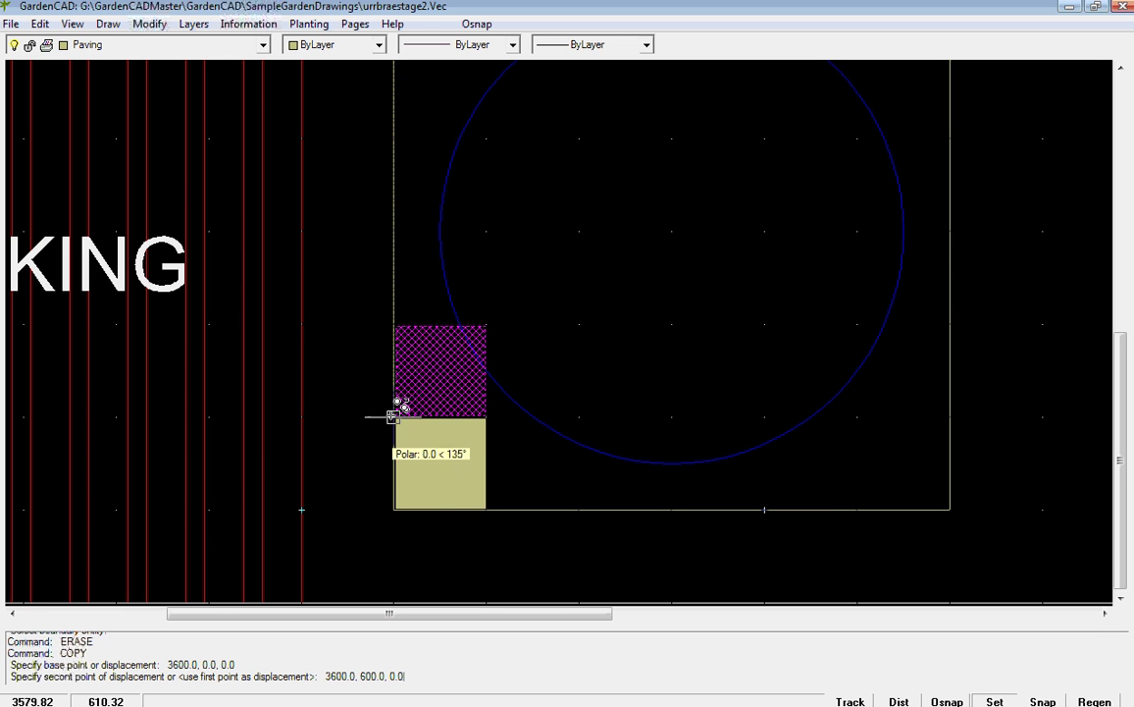
click(394, 324)
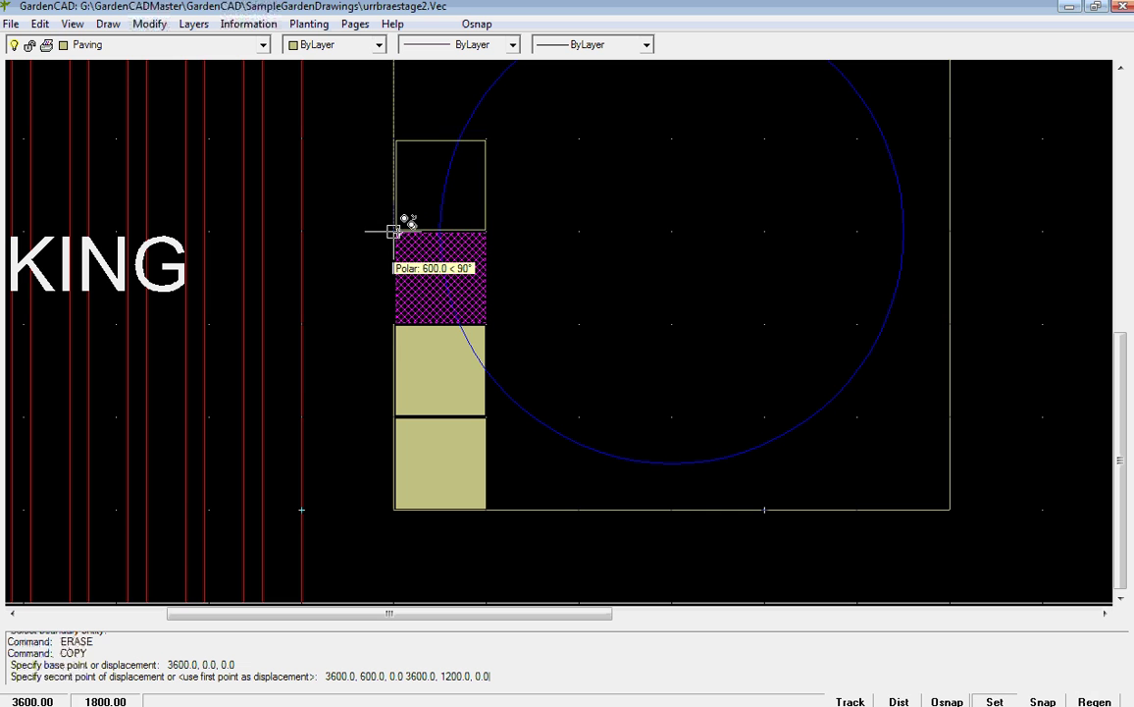
click(394, 231)
click(394, 140)
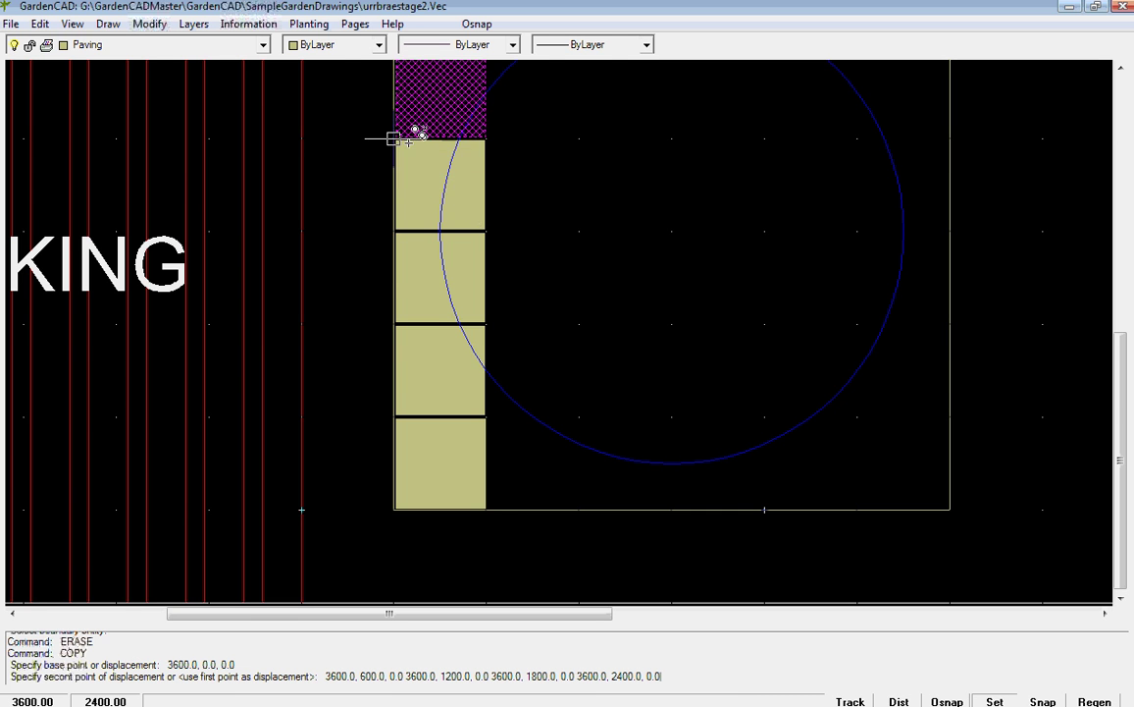
scroll(402, 140, down, 2)
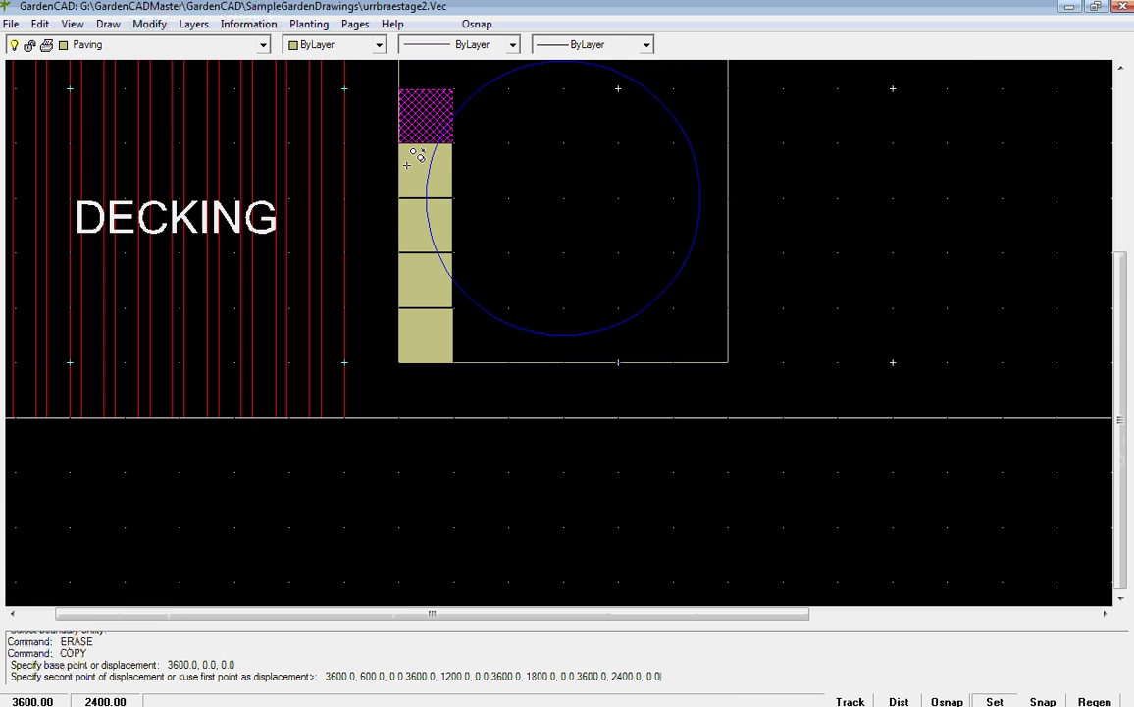
click(420, 88)
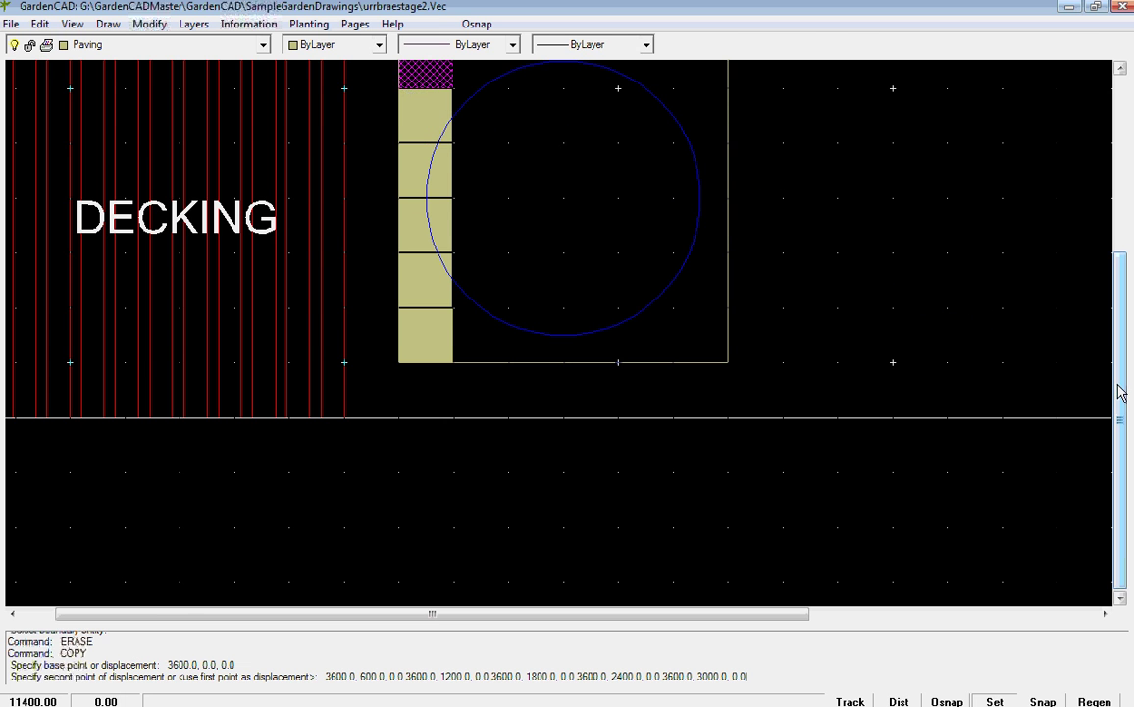
drag(1121, 393, 1099, 304)
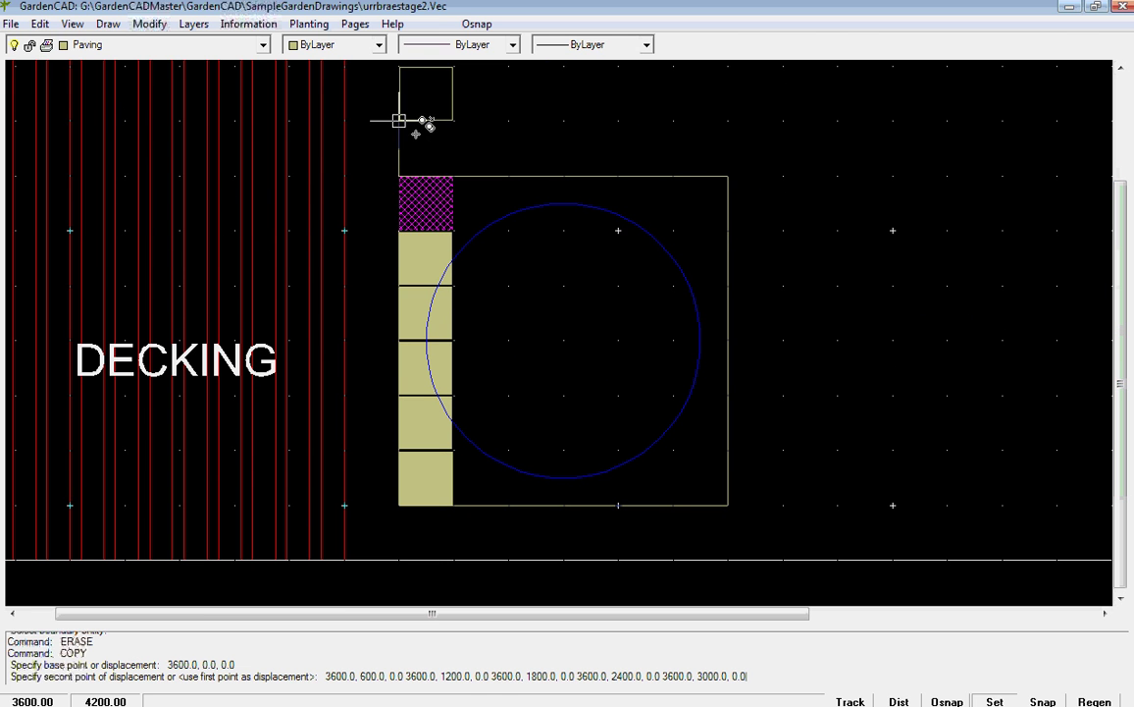
key(Return)
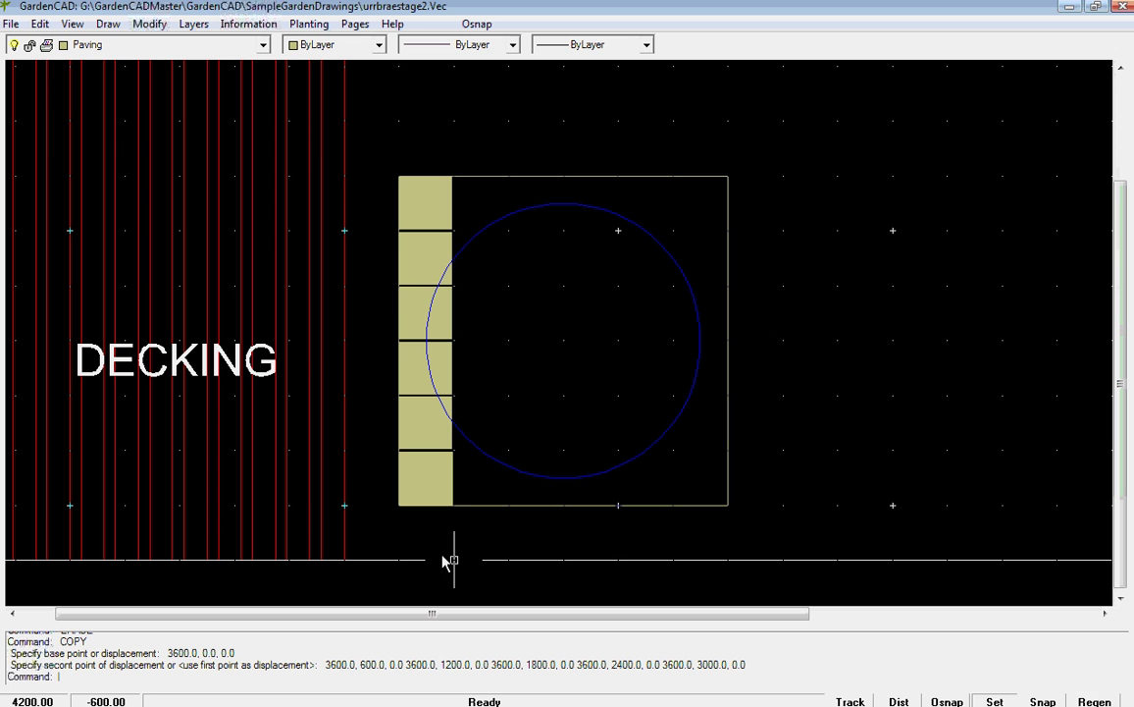
Copy the column of six solid tiles sideways five times at 600 spacing from base point 3600, 0, filling the paving square.
click(404, 216)
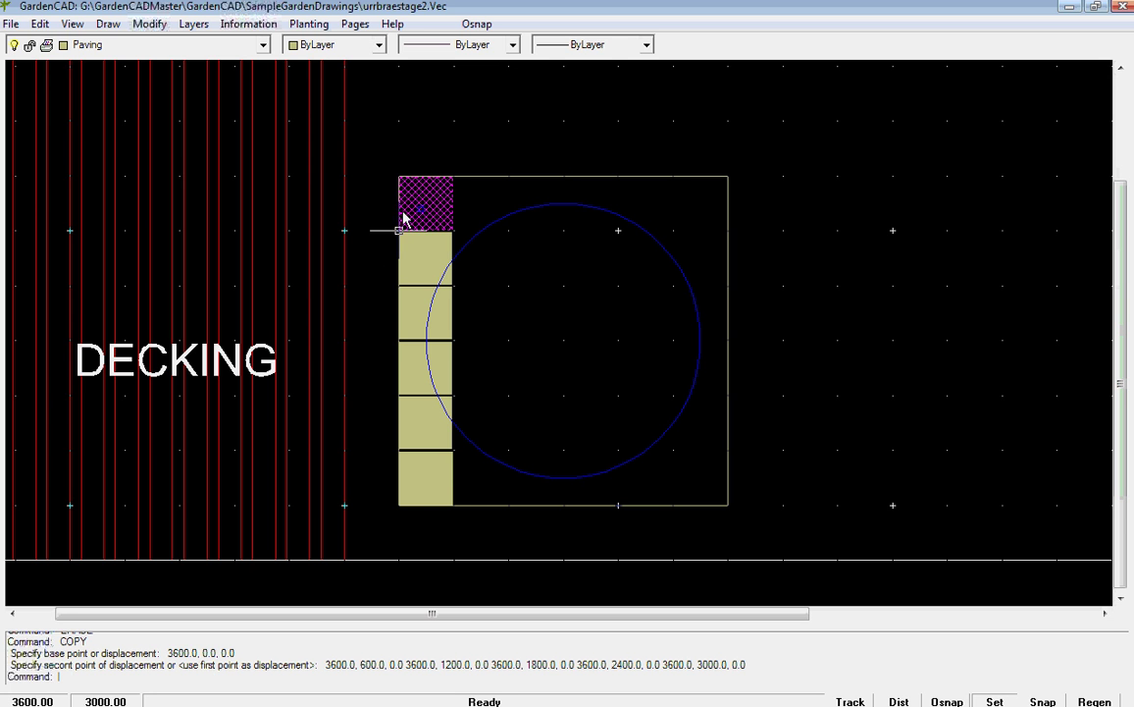
click(405, 274)
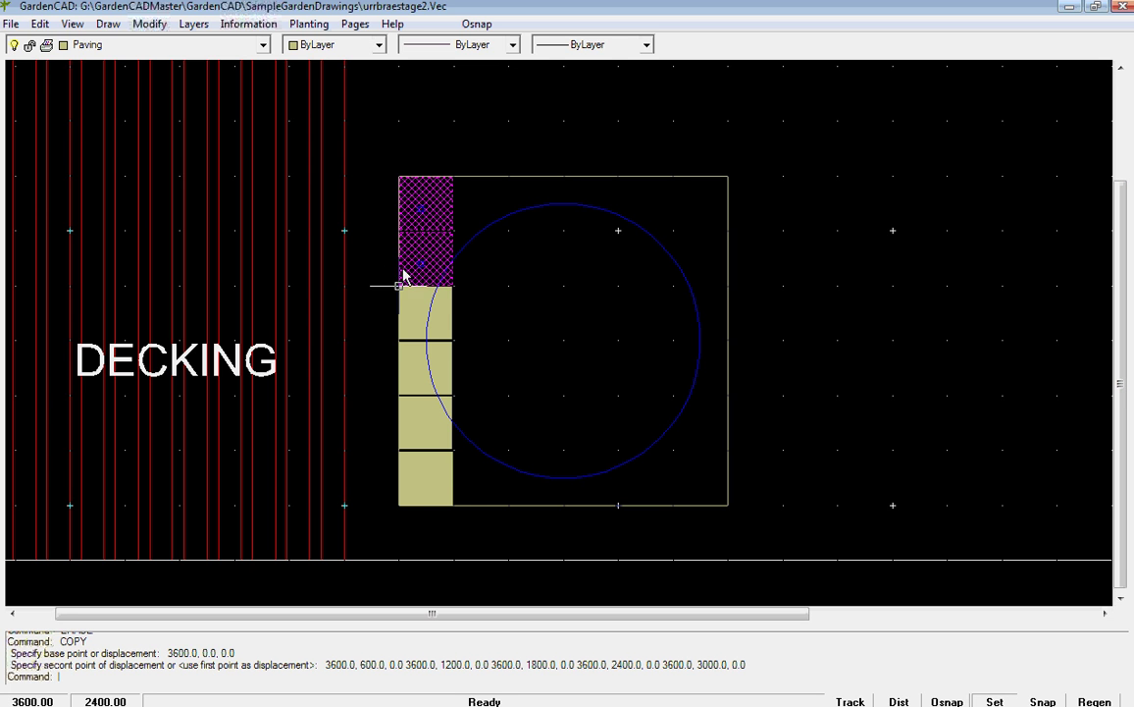
click(397, 329)
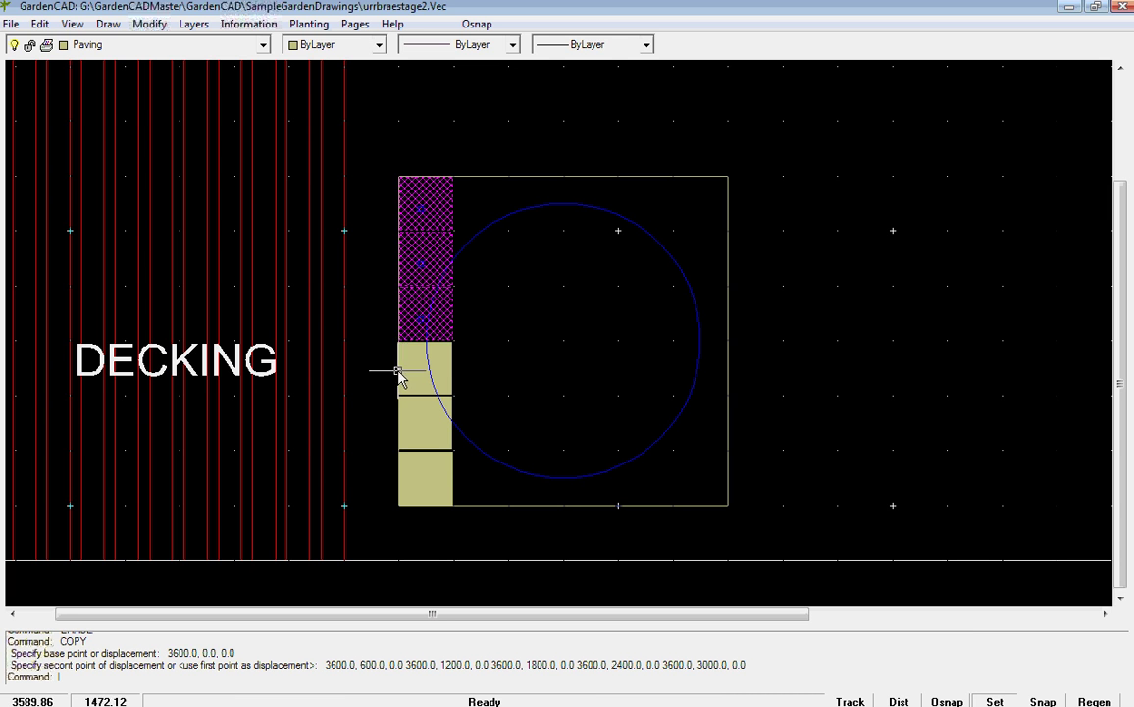
click(399, 378)
click(404, 427)
click(403, 477)
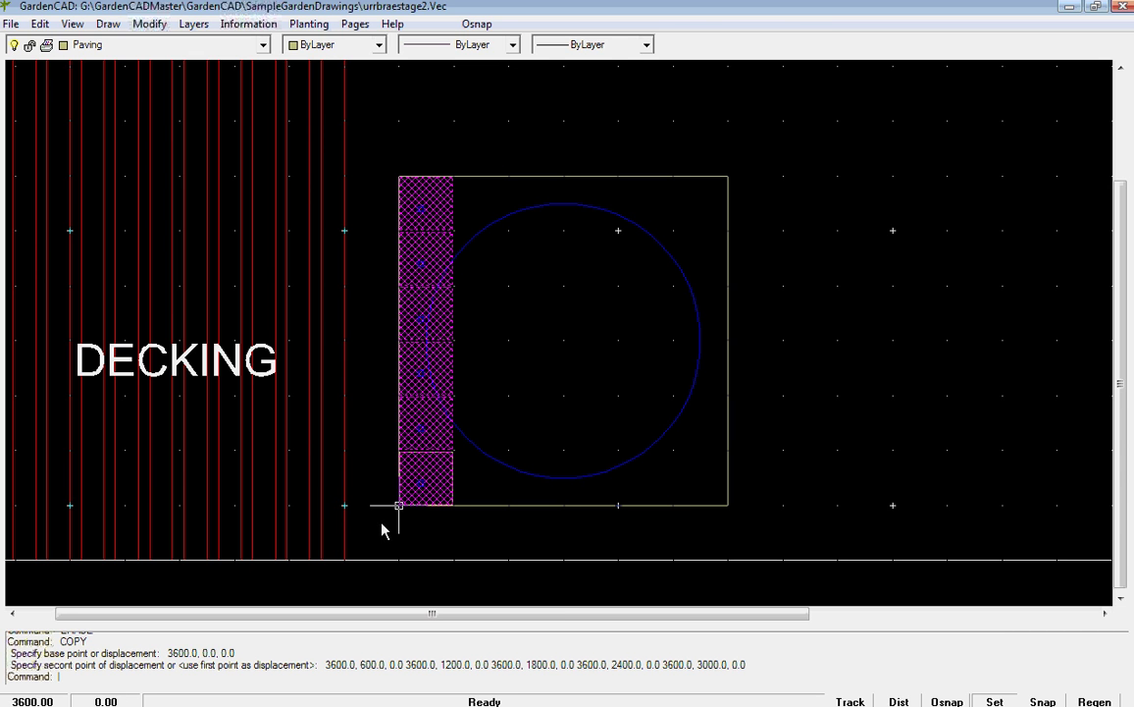
right_click(413, 485)
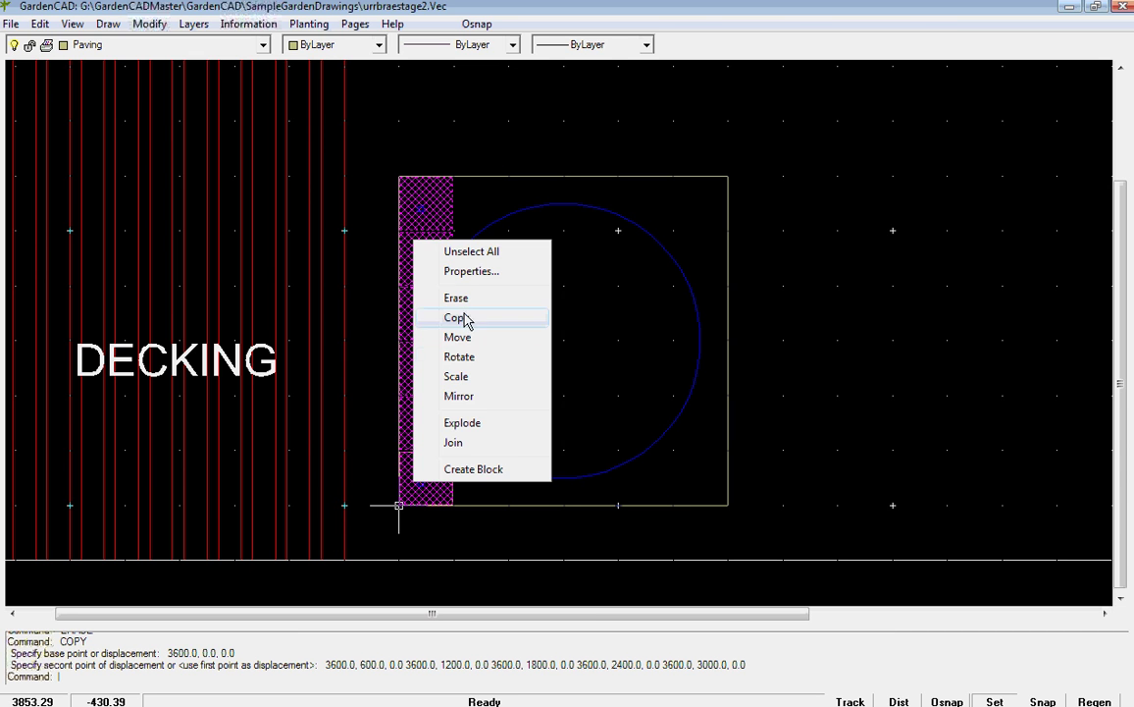
click(458, 319)
click(398, 505)
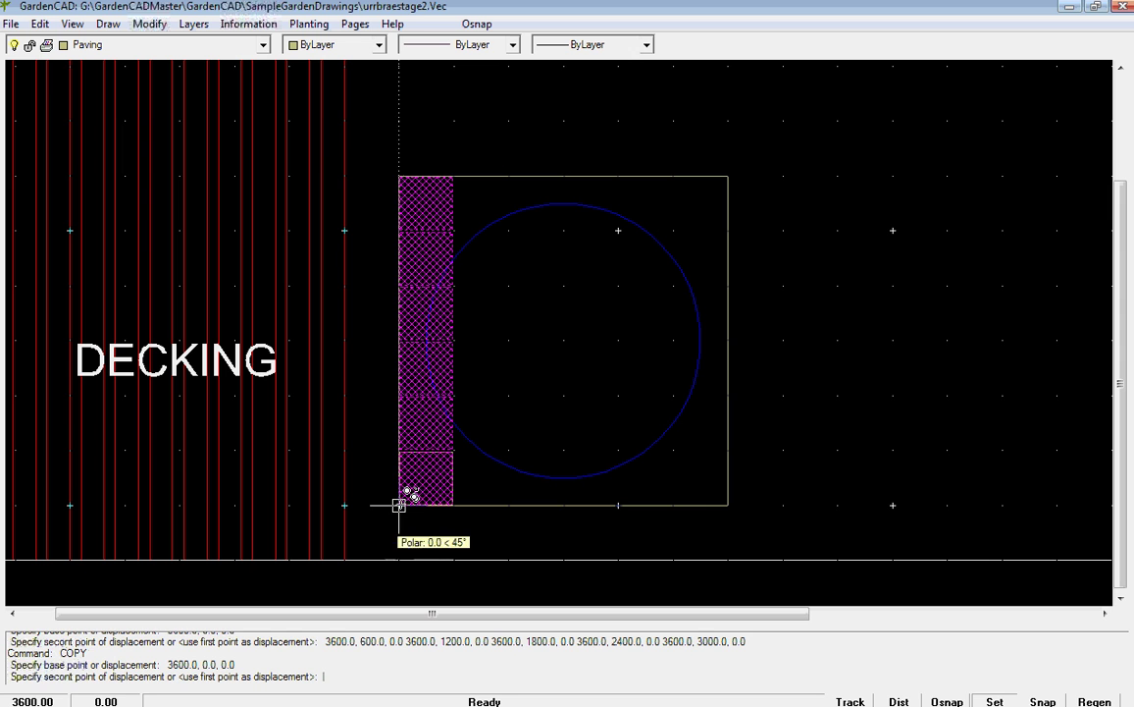
click(453, 504)
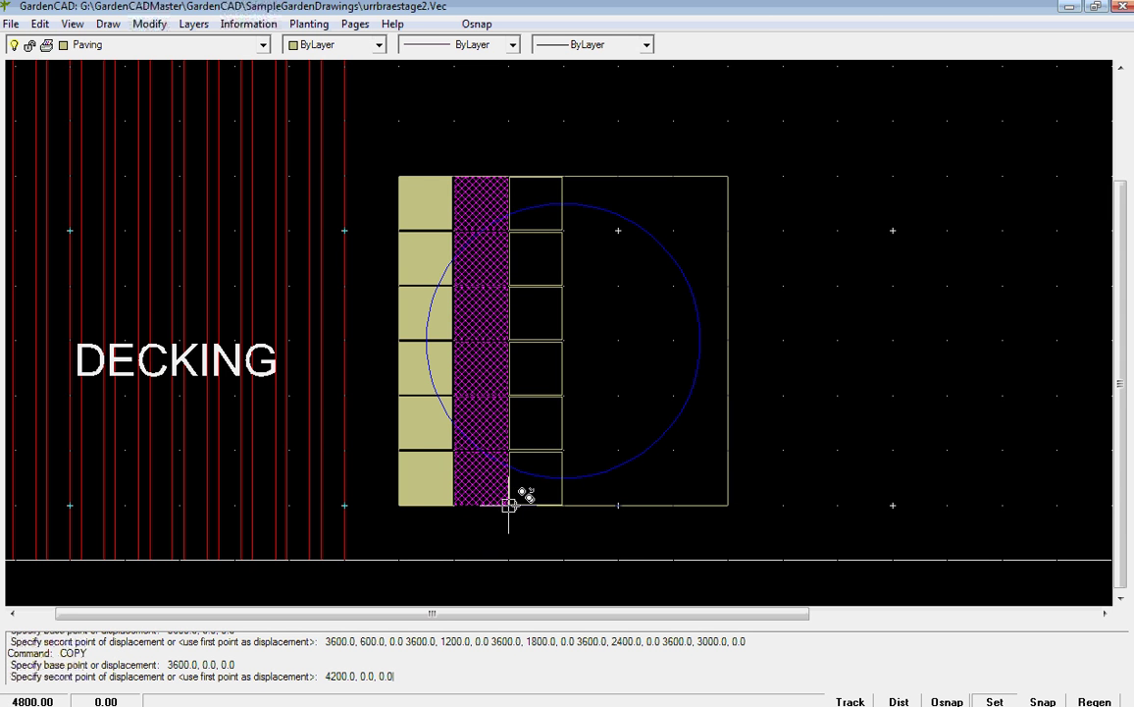
click(509, 505)
click(563, 505)
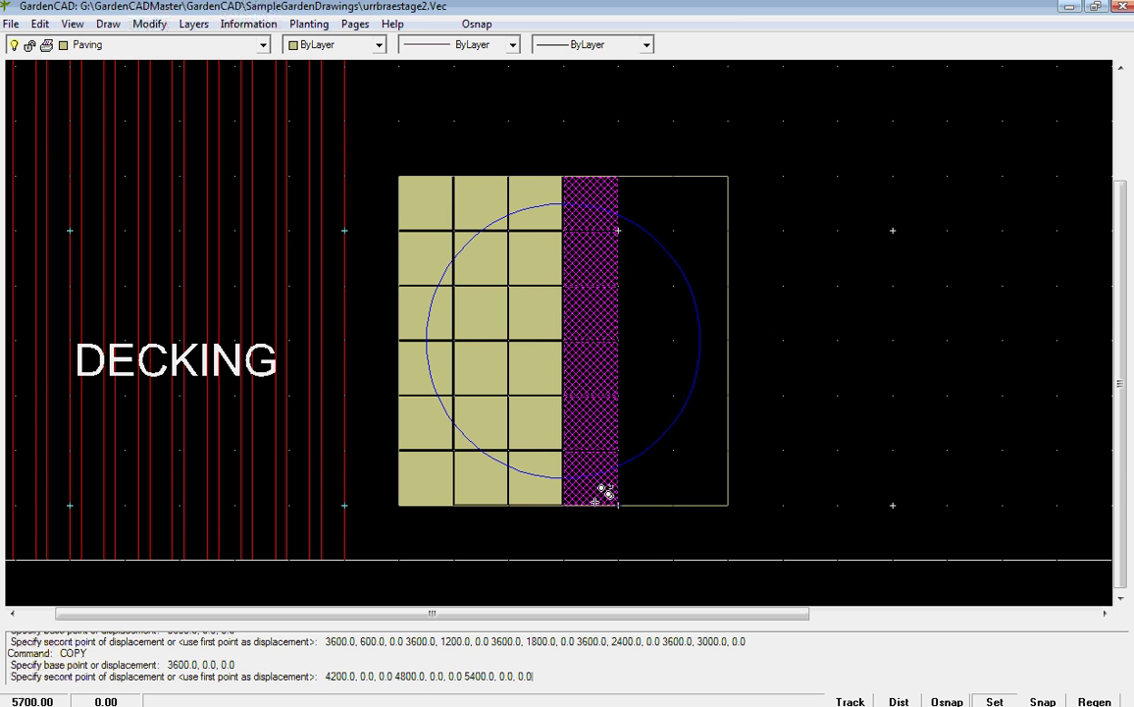
click(618, 505)
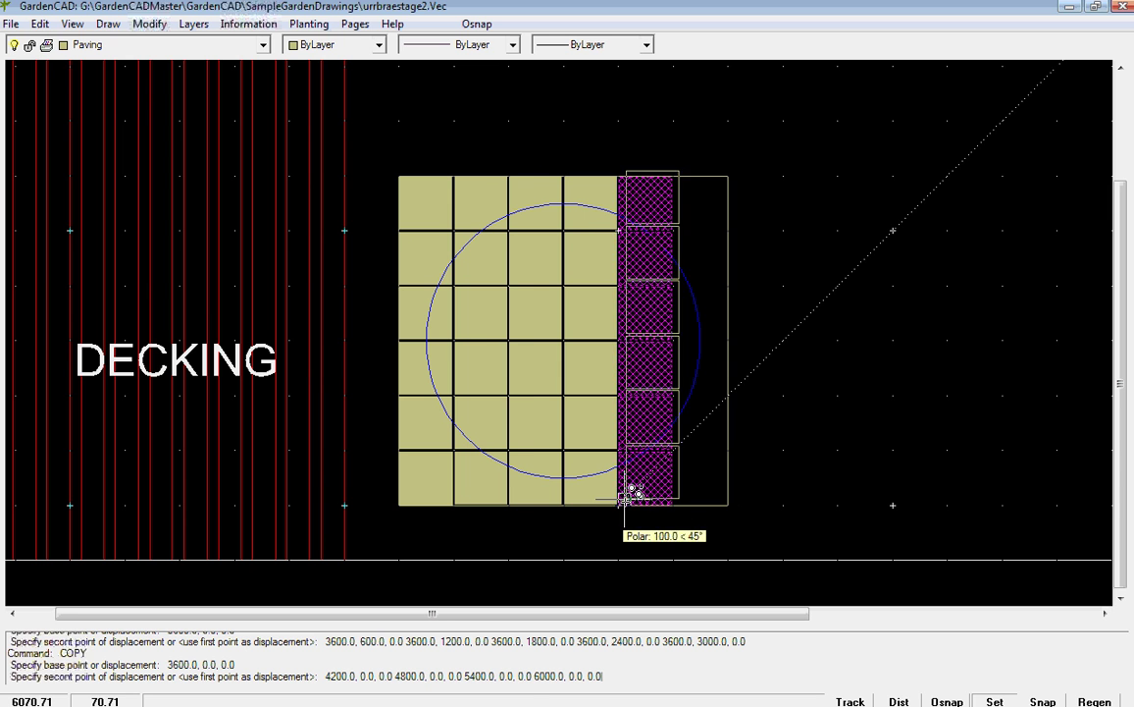
click(673, 505)
right_click(636, 503)
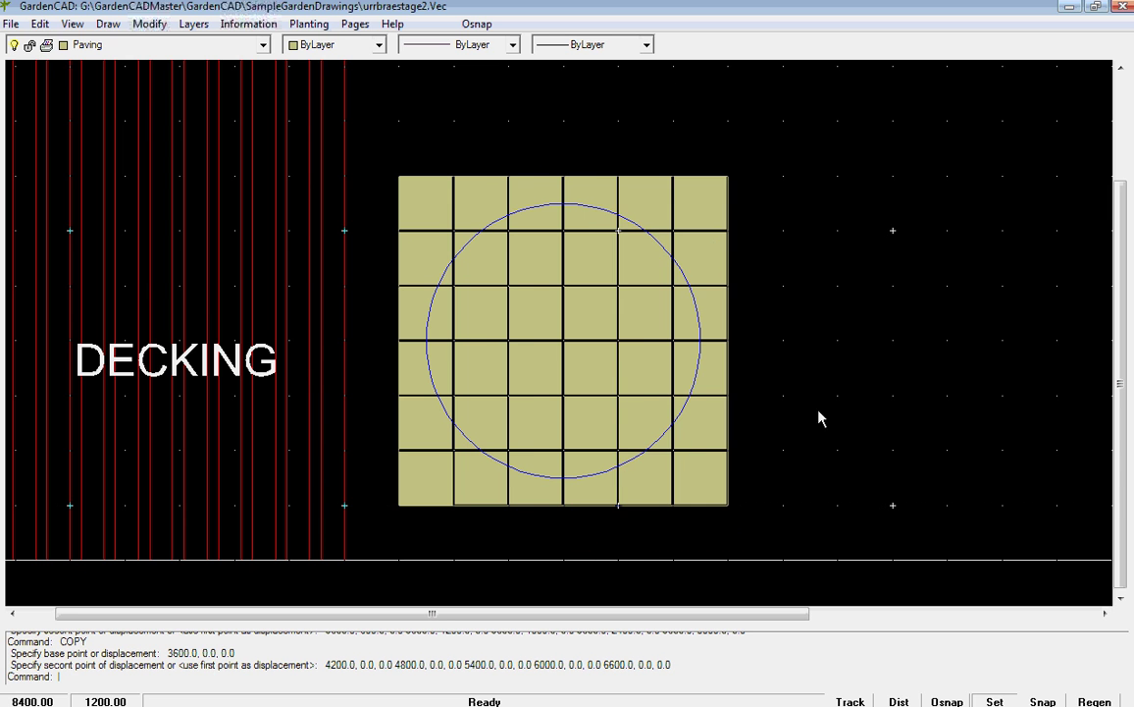
scroll(762, 325, down, 2)
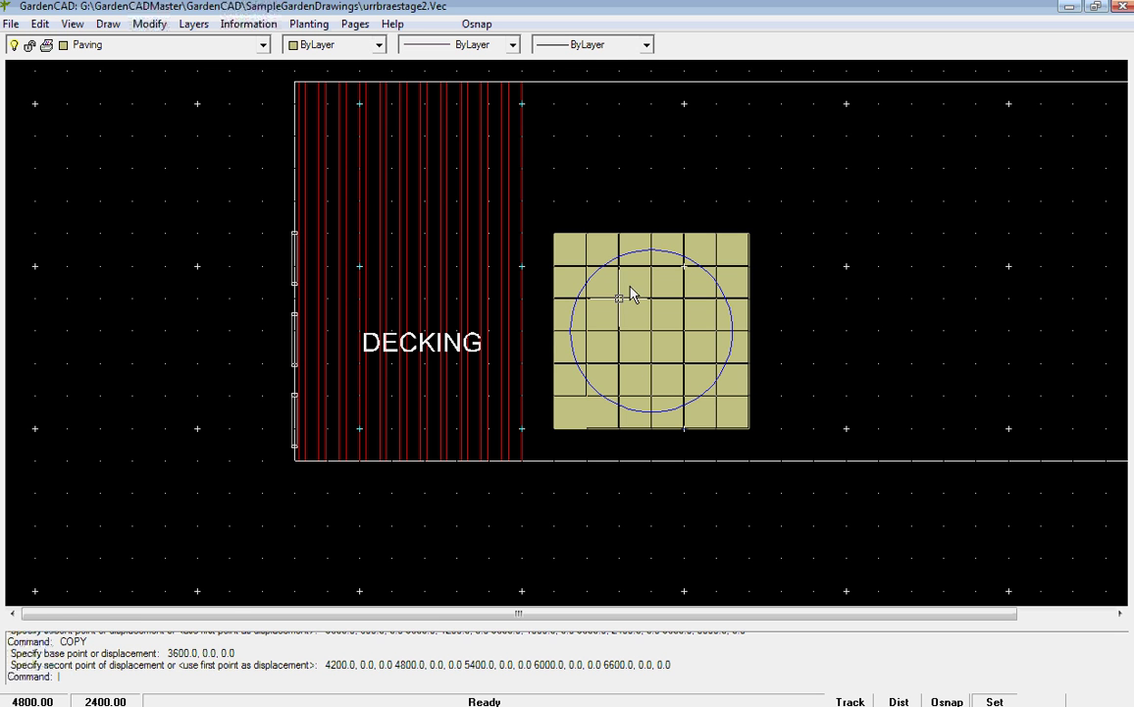
scroll(619, 327, up, 2)
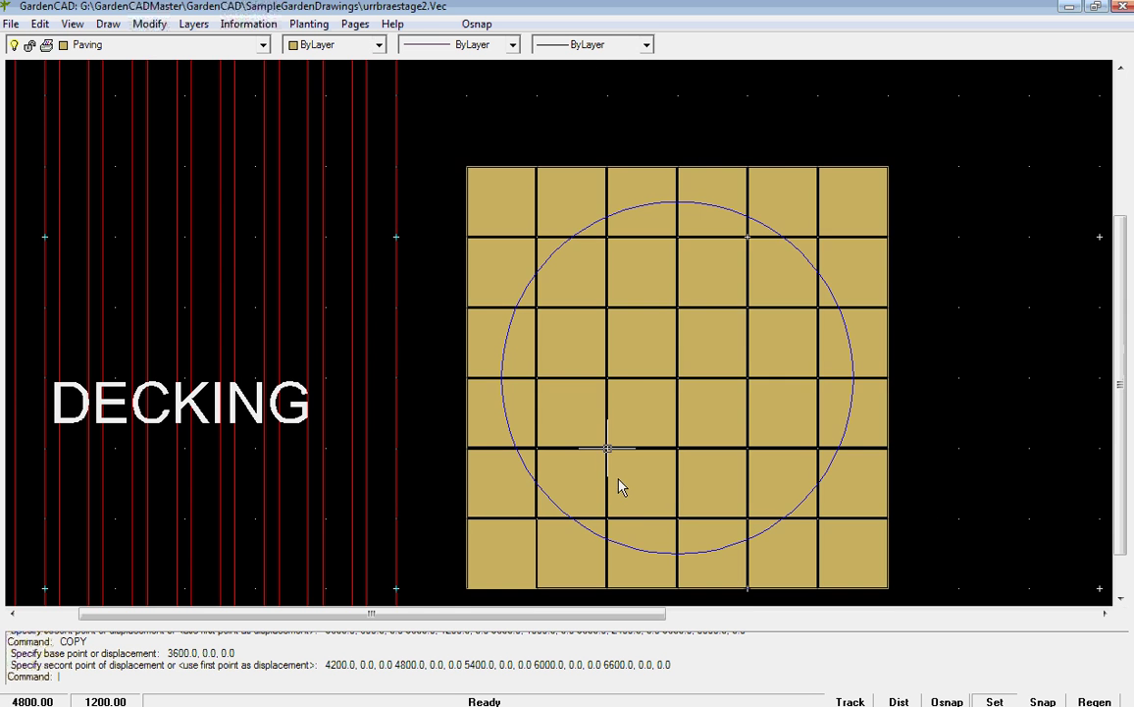
scroll(628, 393, down, 1)
scroll(628, 393, down, 1)
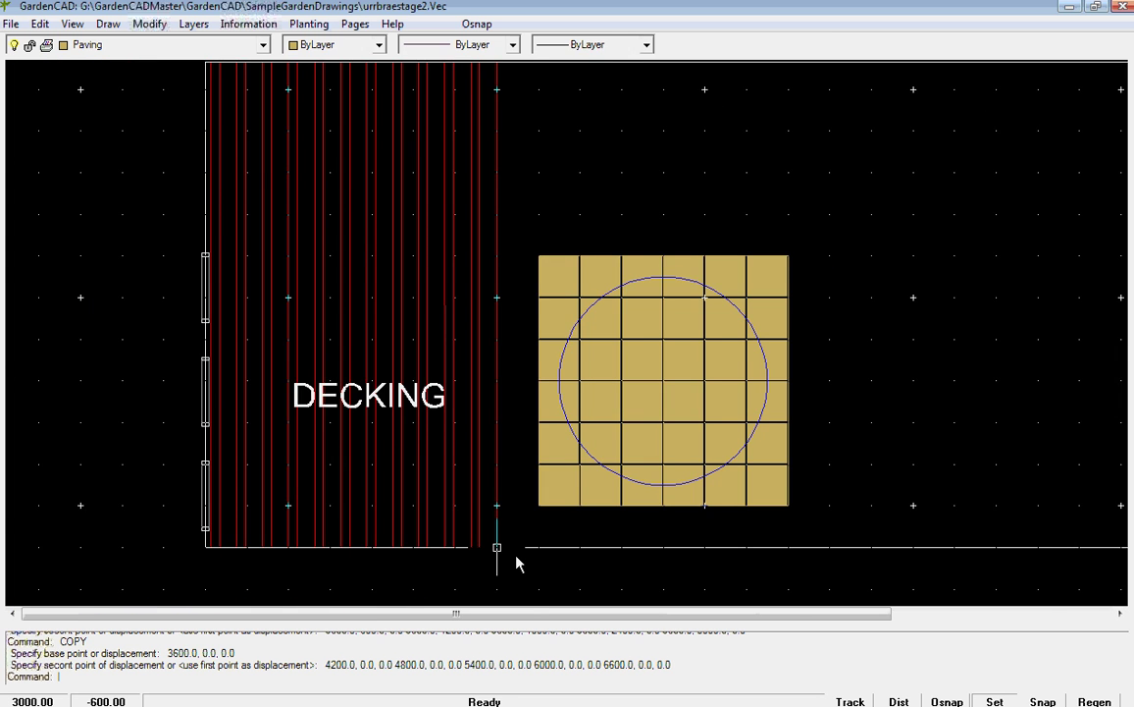
scroll(498, 586, down, 1)
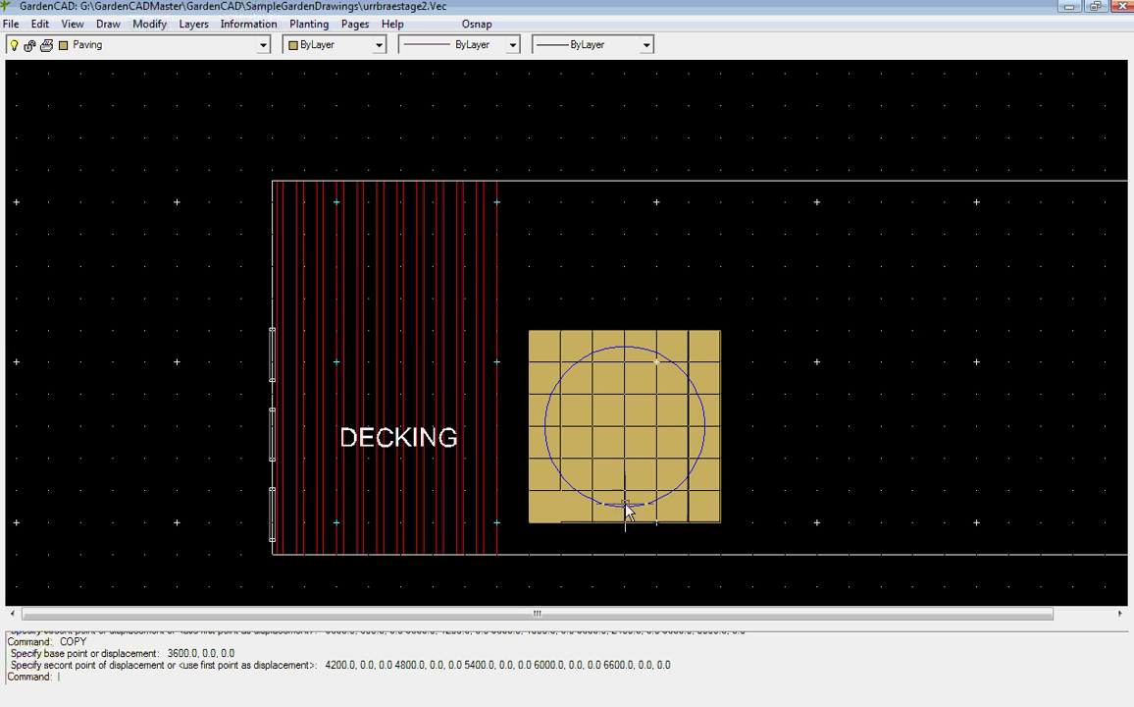
scroll(605, 420, up, 1)
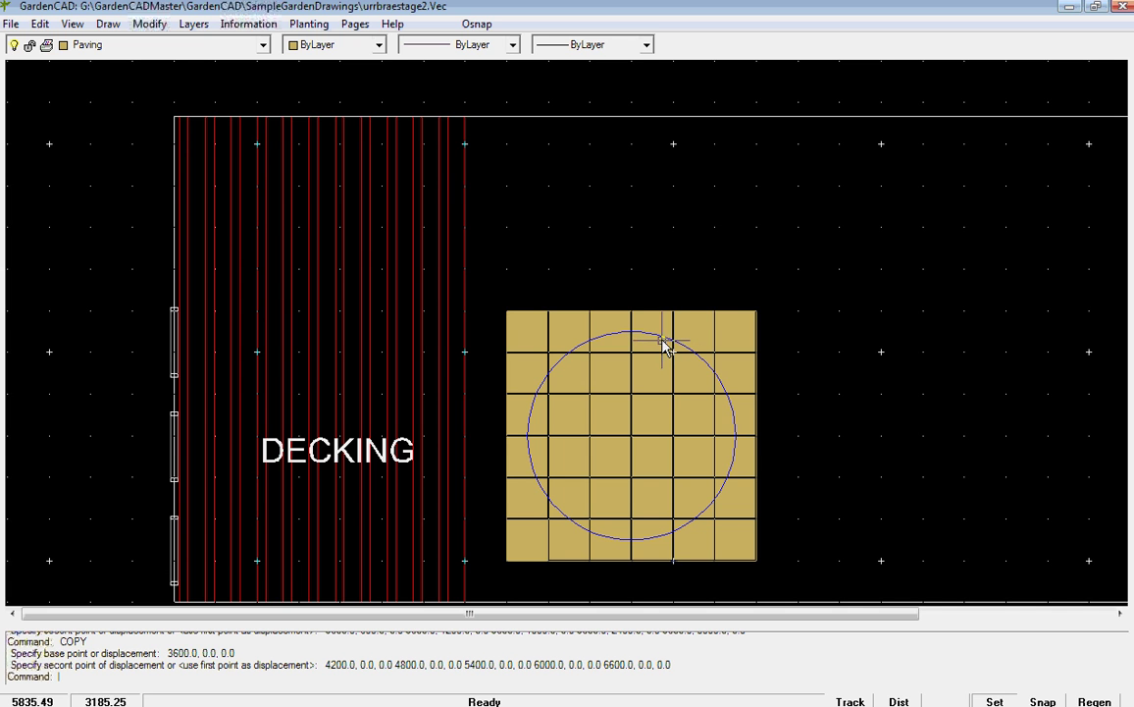
Move the Irrigation layer directly below the Paving layer in the layers order, putting the blue circle behind the tiles.
click(194, 25)
click(232, 63)
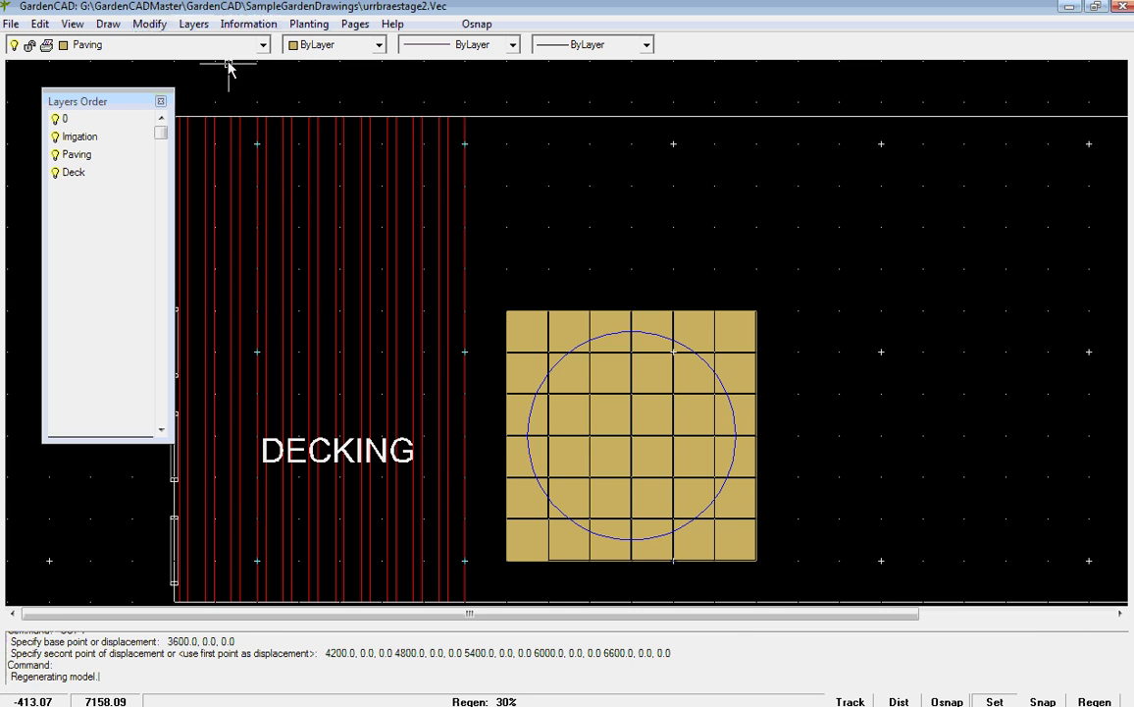
click(80, 139)
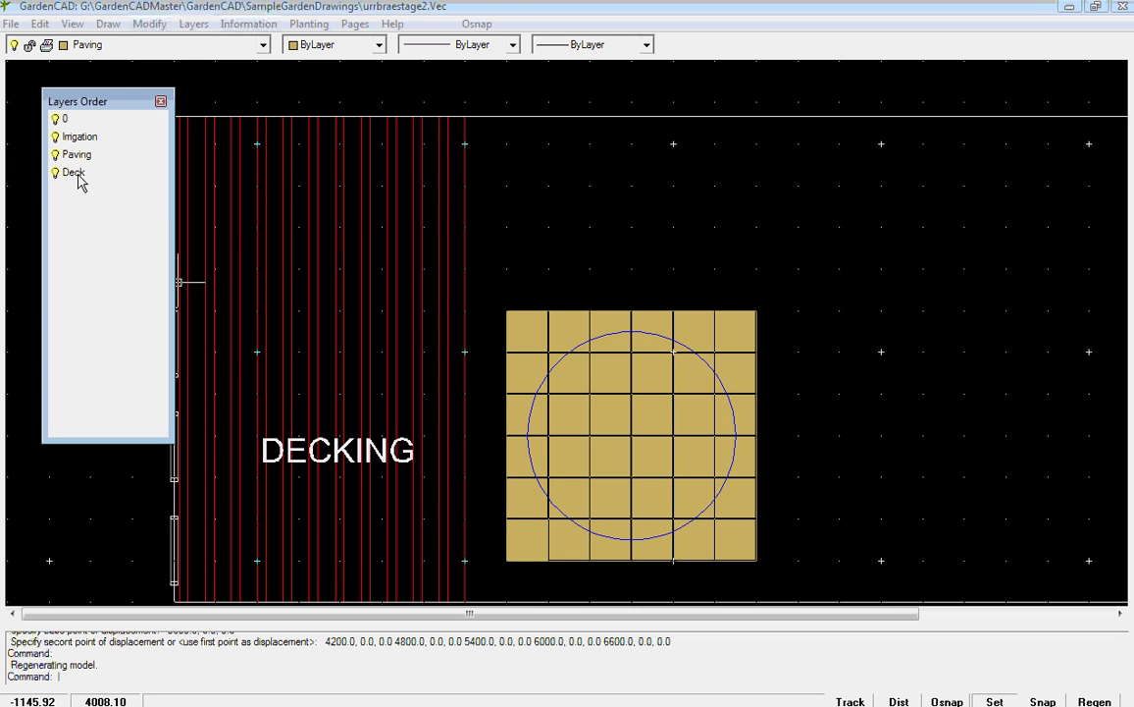
drag(80, 142, 81, 175)
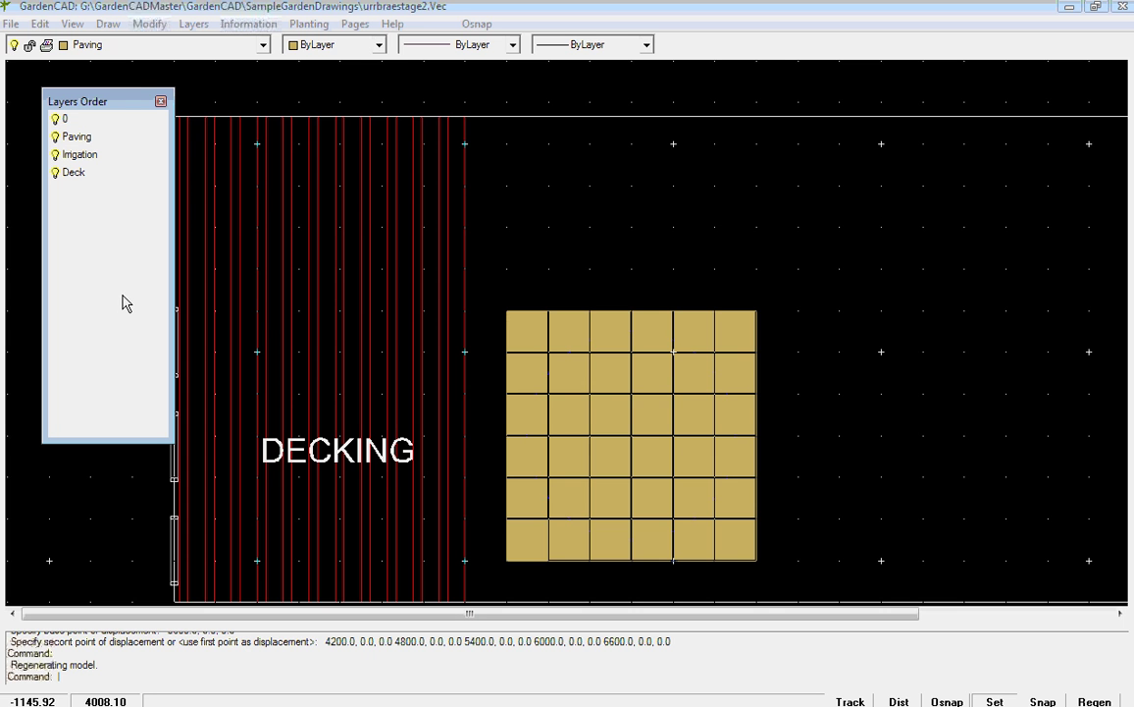
click(162, 104)
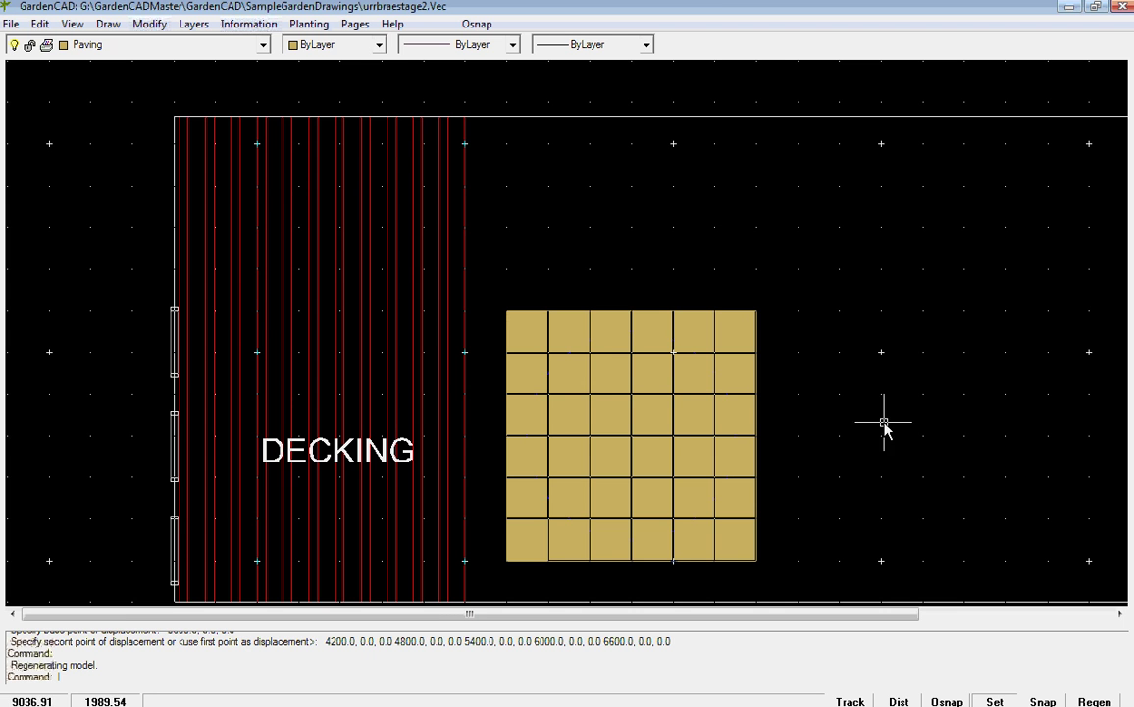
scroll(898, 432, down, 1)
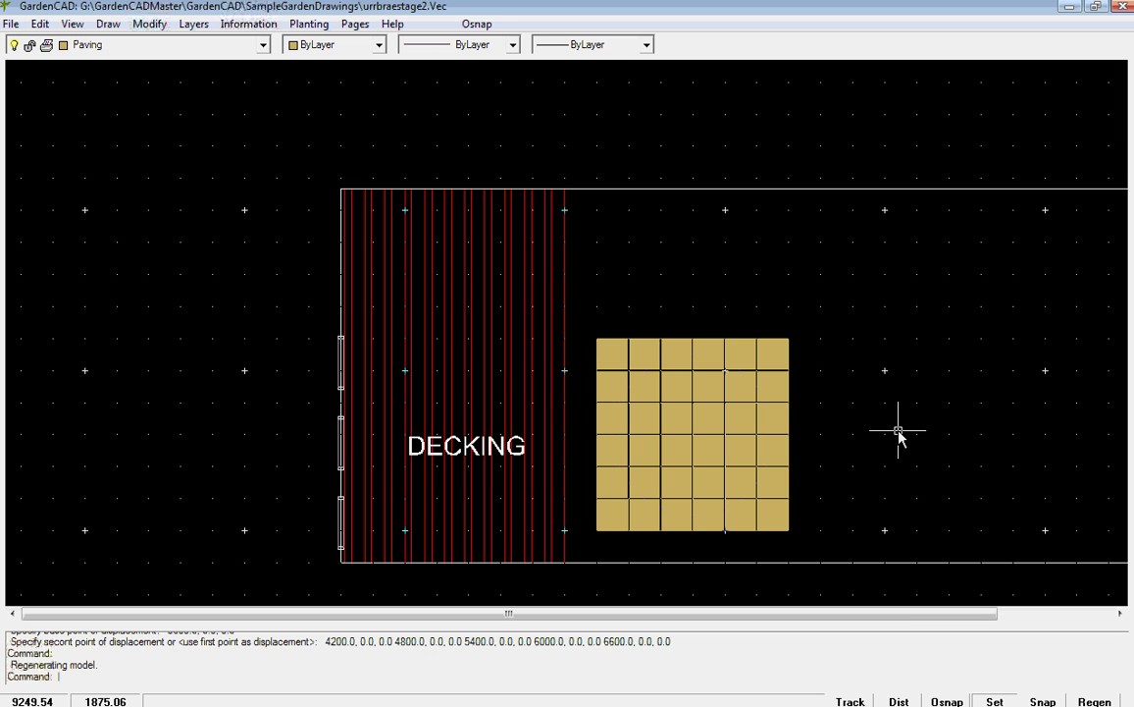